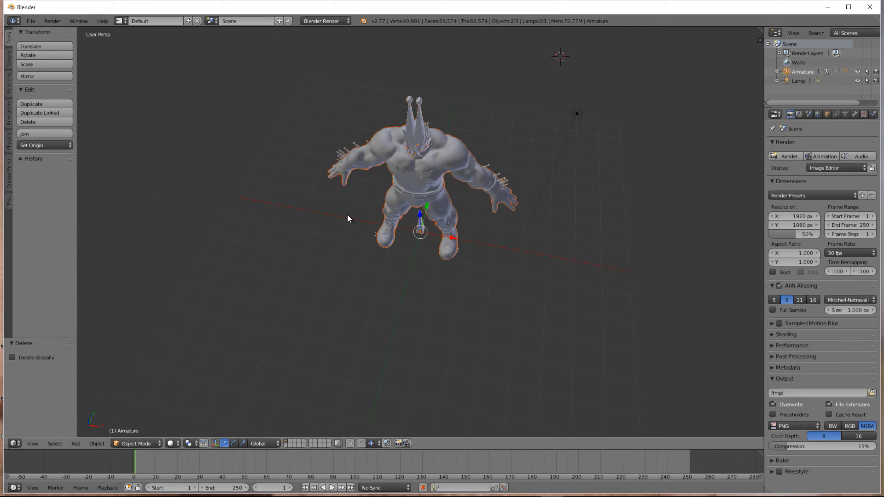
Open the recent file Zangeifblend.blend
{"action": "middle_click_drag", "start_coordinate": [347, 214], "coordinate": [321, 169]}
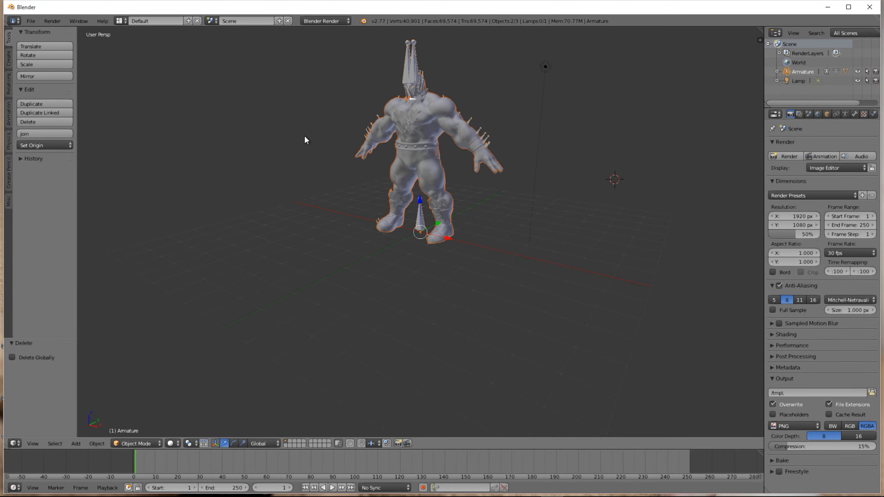
{"action": "left_click", "coordinate": [31, 21]}
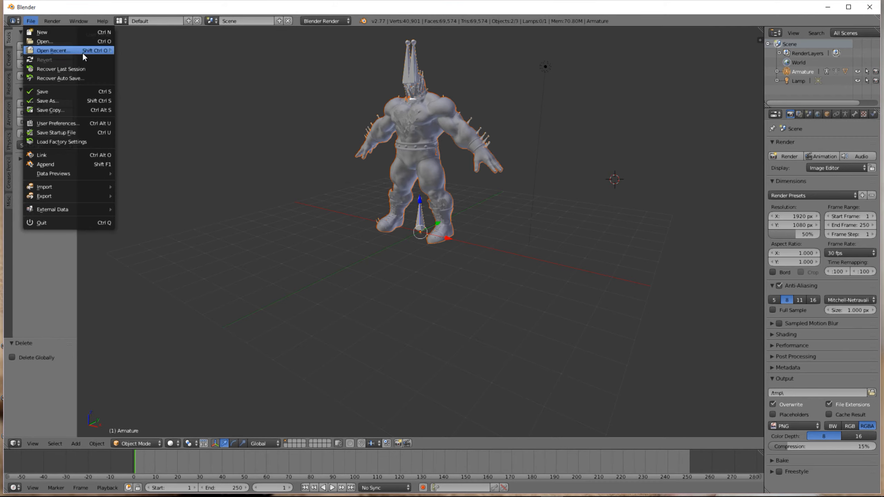
{"action": "mouse_move", "coordinate": [82, 51]}
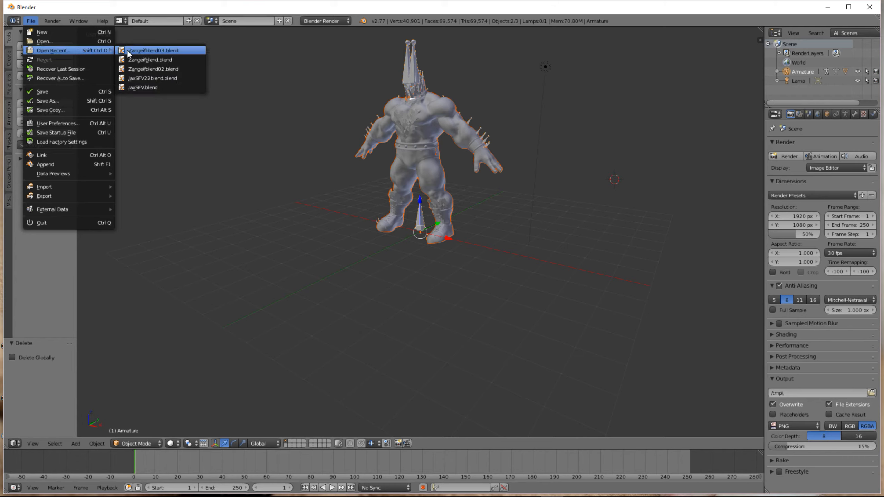
{"action": "left_click", "coordinate": [181, 59]}
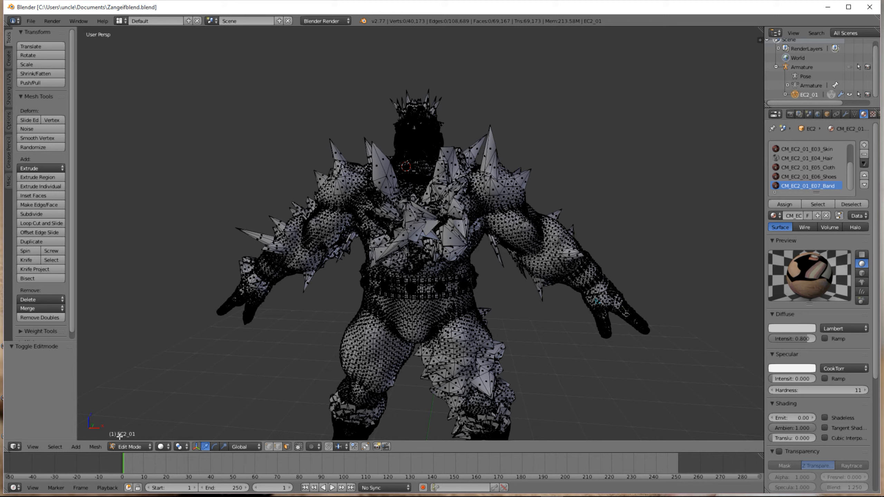
Switch the character mesh to Texture Paint mode and examine its textured chest, head, belt and boots from several angles
{"action": "left_click", "coordinate": [119, 447]}
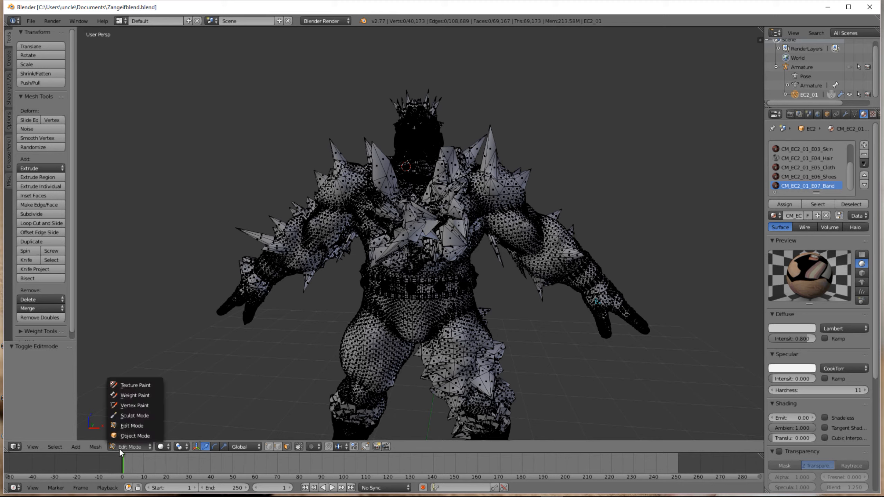
{"action": "left_click", "coordinate": [123, 385]}
{"action": "mouse_move", "coordinate": [350, 257]}
{"action": "middle_mouse_down"}
{"action": "mouse_move", "coordinate": [361, 195]}
{"action": "mouse_move", "coordinate": [290, 240]}
{"action": "mouse_move", "coordinate": [341, 300]}
{"action": "mouse_move", "coordinate": [348, 286]}
{"action": "mouse_move", "coordinate": [350, 293]}
{"action": "middle_mouse_up"}
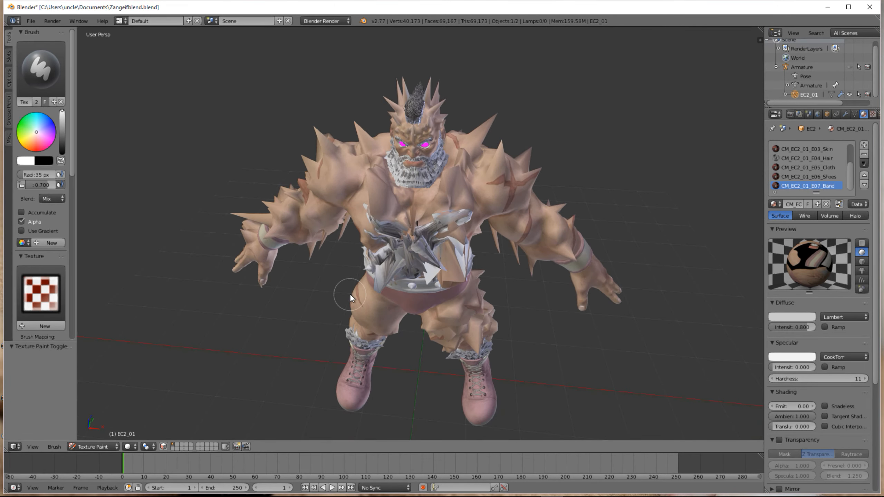
{"action": "scroll", "coordinate": [422, 213], "scroll_direction": "up", "scroll_amount": 8}
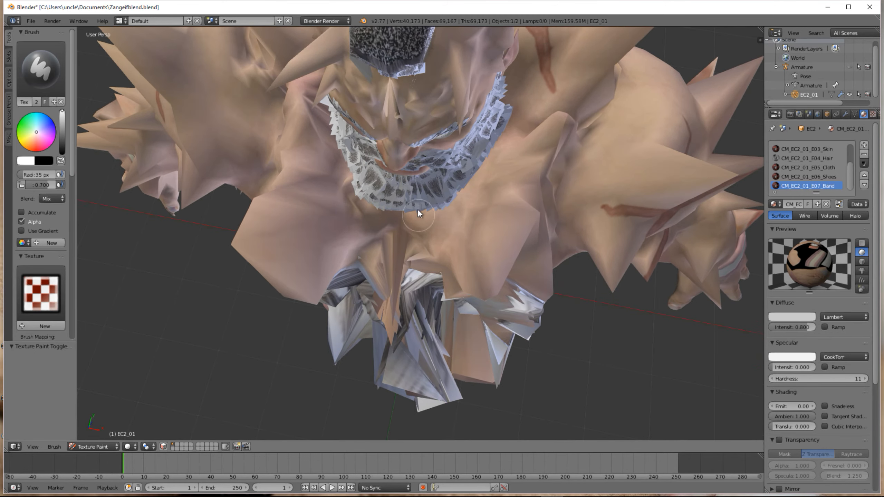
{"action": "scroll", "coordinate": [449, 154], "scroll_direction": "down", "scroll_amount": 4}
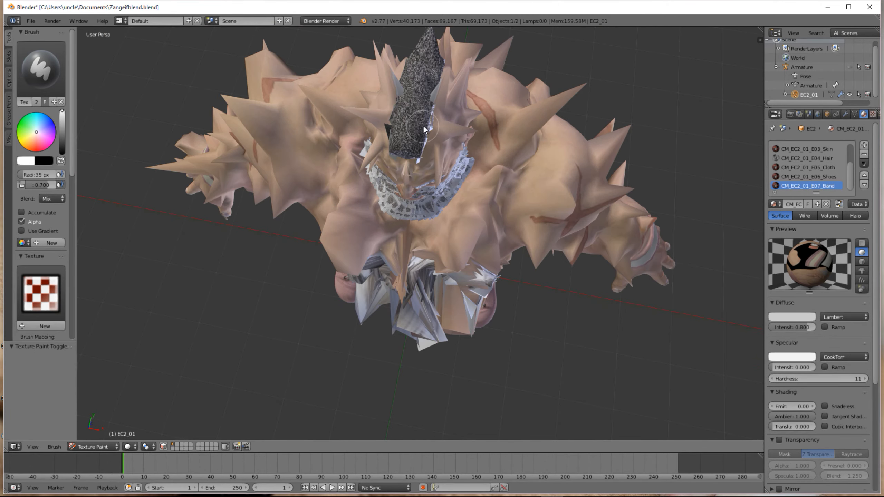
{"action": "middle_click_drag", "start_coordinate": [419, 62], "coordinate": [443, 390]}
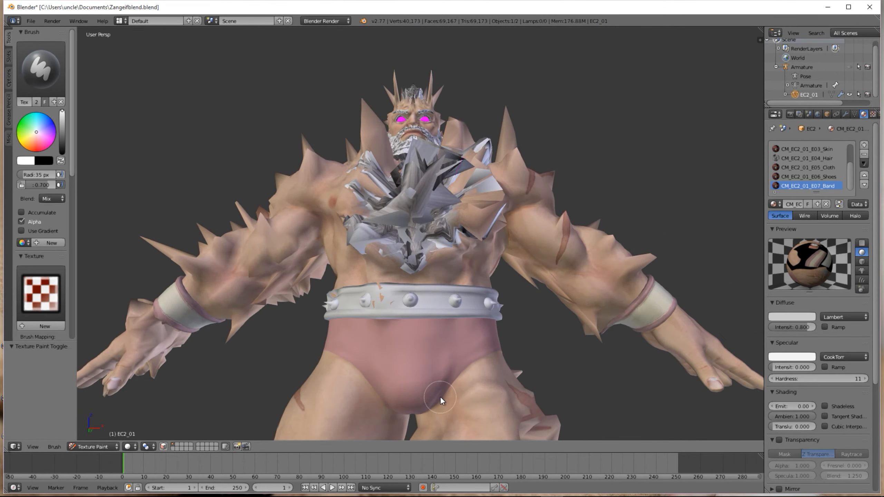
{"action": "middle_click_drag", "start_coordinate": [402, 205], "coordinate": [356, 222]}
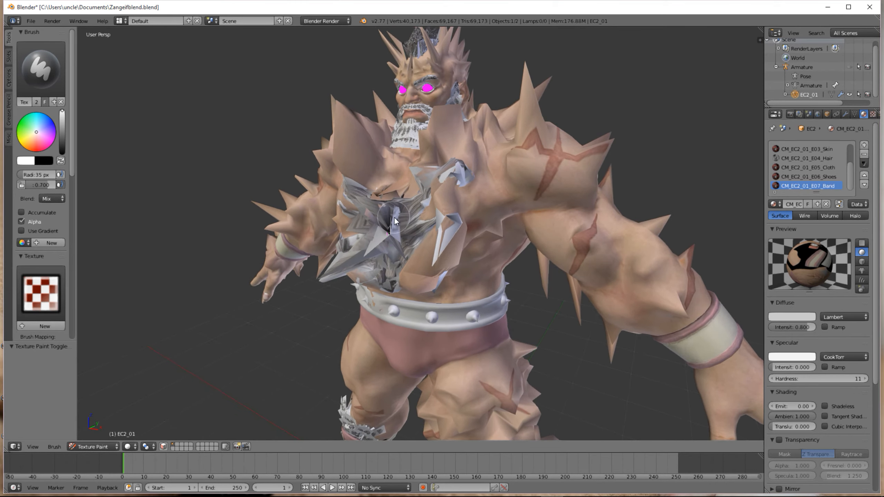
{"action": "scroll", "coordinate": [397, 254], "scroll_direction": "down", "scroll_amount": 4}
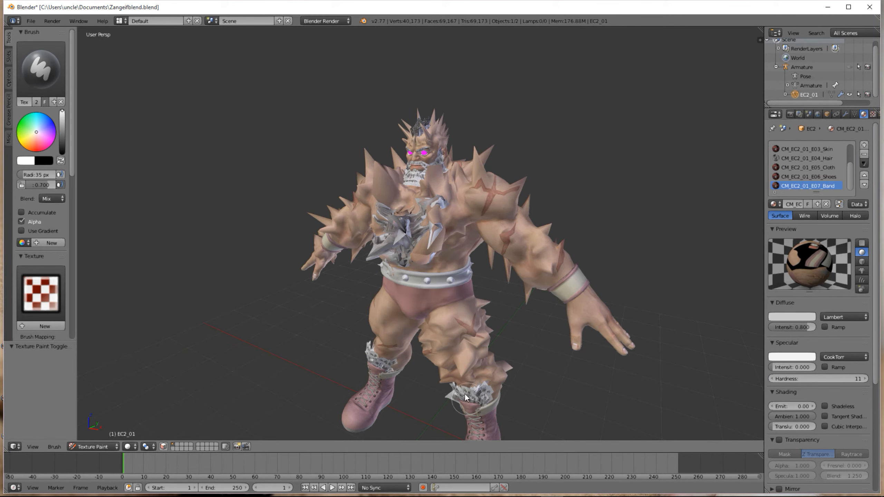
{"action": "middle_click_drag", "start_coordinate": [465, 393], "coordinate": [503, 300]}
{"action": "scroll", "coordinate": [503, 300], "scroll_direction": "up", "scroll_amount": 2}
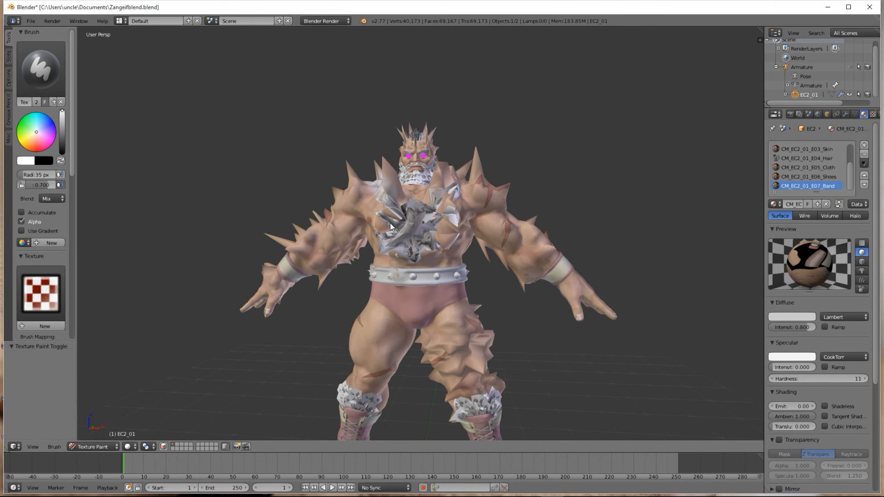
{"action": "key", "text": "ctrl+z"}
{"action": "scroll", "coordinate": [403, 224], "scroll_direction": "up", "scroll_amount": 3}
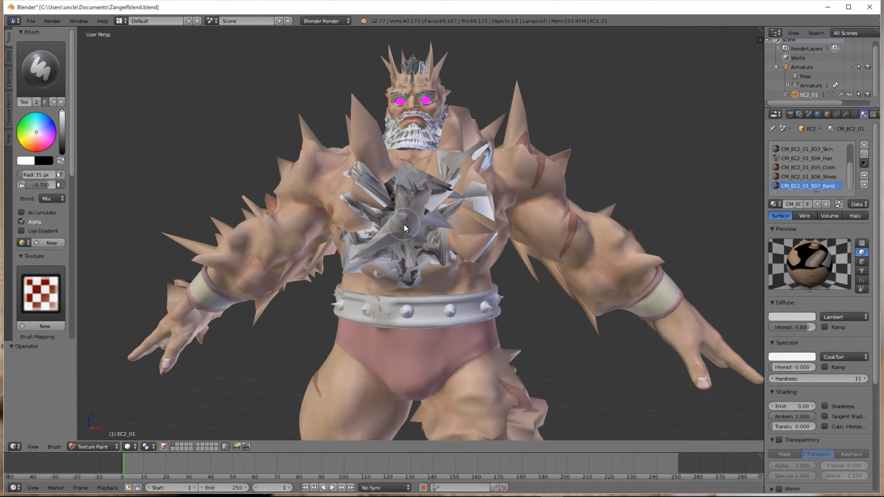
{"action": "scroll", "coordinate": [404, 224], "scroll_direction": "up", "scroll_amount": 4}
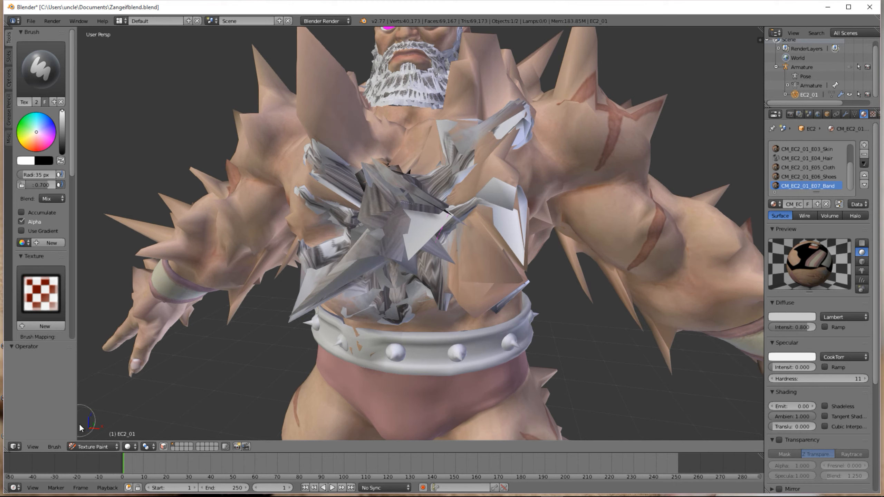
Return the character mesh to Edit Mode and widen the outliner and properties area
{"action": "left_click", "coordinate": [91, 447]}
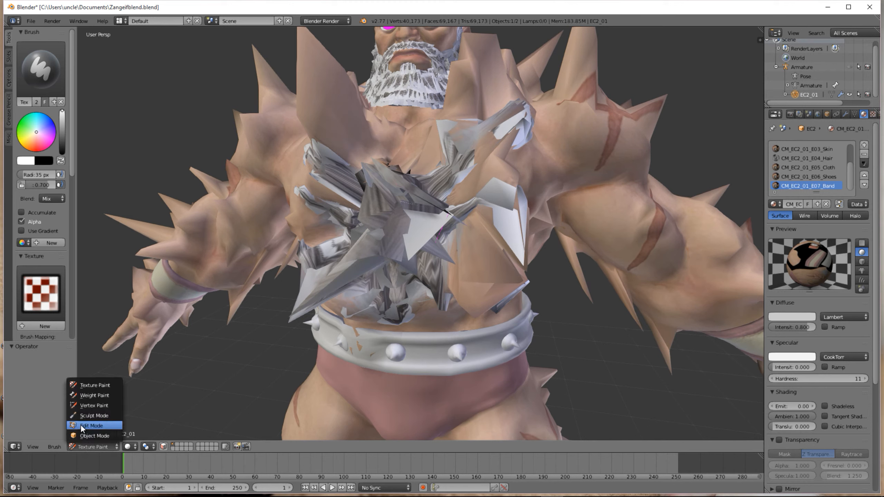
{"action": "left_click", "coordinate": [91, 426]}
{"action": "scroll", "coordinate": [473, 154], "scroll_direction": "down", "scroll_amount": 3}
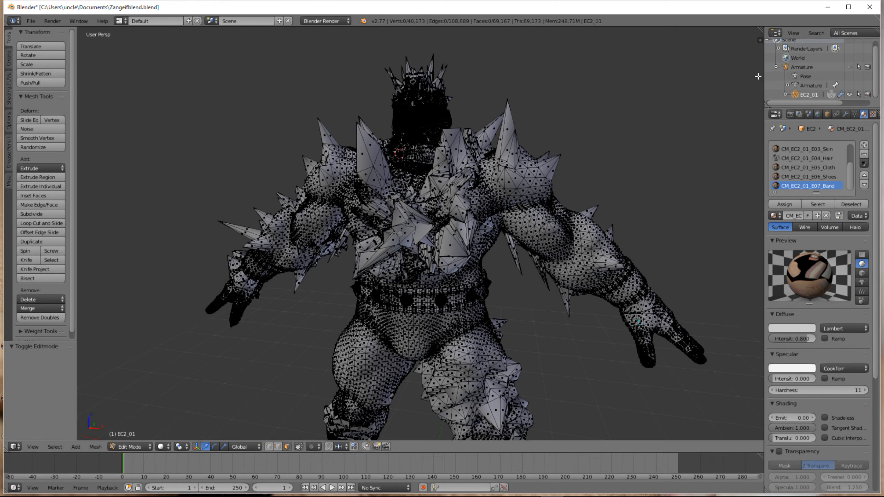
{"action": "left_click_drag", "start_coordinate": [764, 78], "coordinate": [694, 79]}
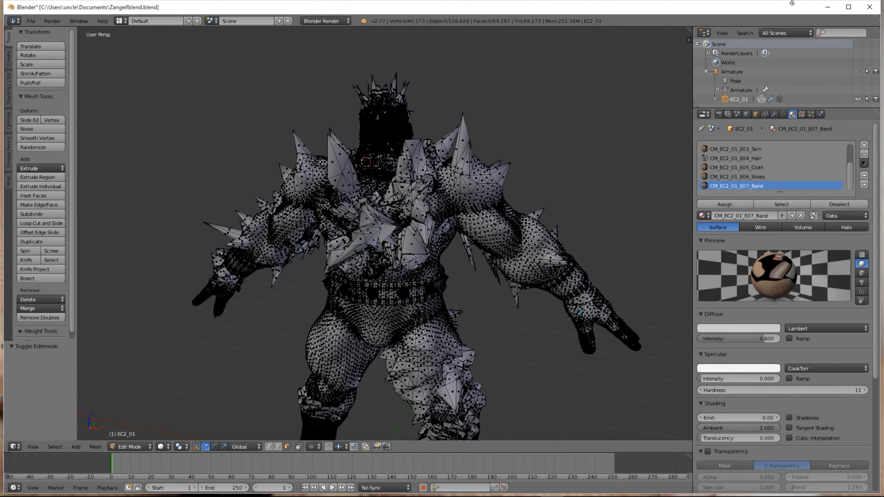
Select the Armature, toggle its viewport visibility twice, and make the EC2_01 mesh the active object
{"action": "left_click", "coordinate": [734, 68]}
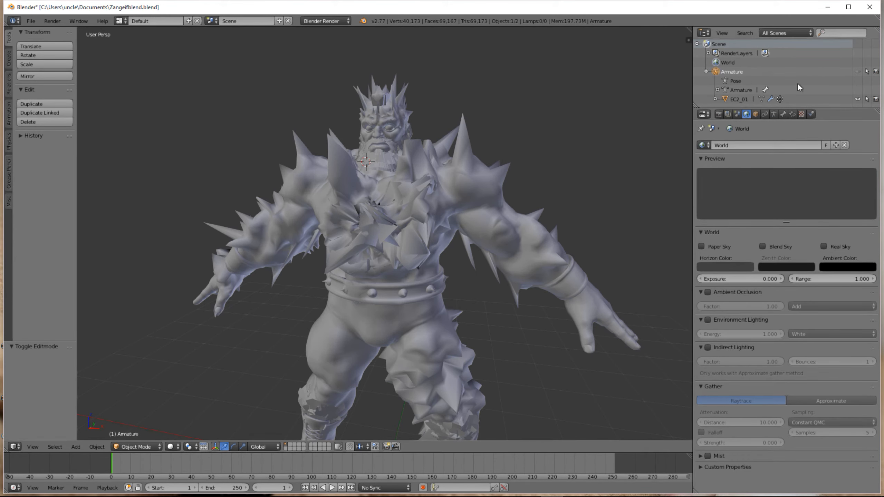
{"action": "left_click", "coordinate": [857, 71]}
{"action": "left_click", "coordinate": [857, 71]}
{"action": "left_click", "coordinate": [725, 98]}
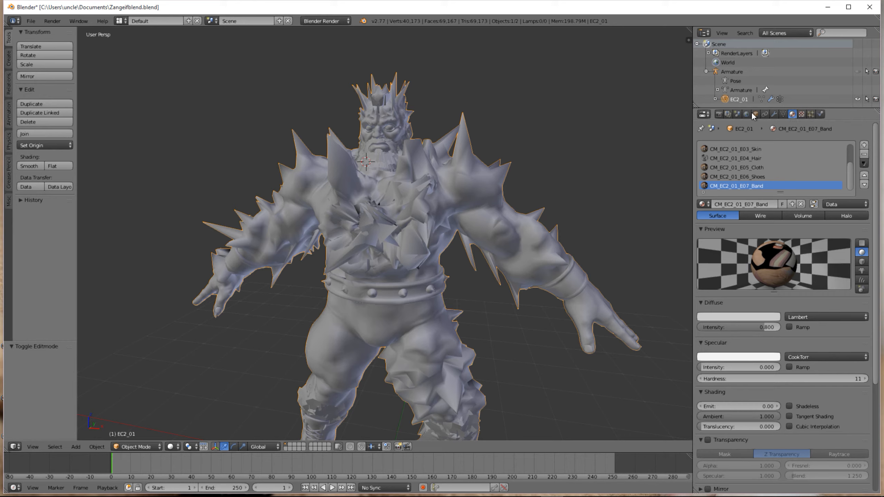
Show the EC2_01 mesh's material slots and make CM_EC2_01_E00_EyeLens the active one
{"action": "left_click", "coordinate": [729, 114]}
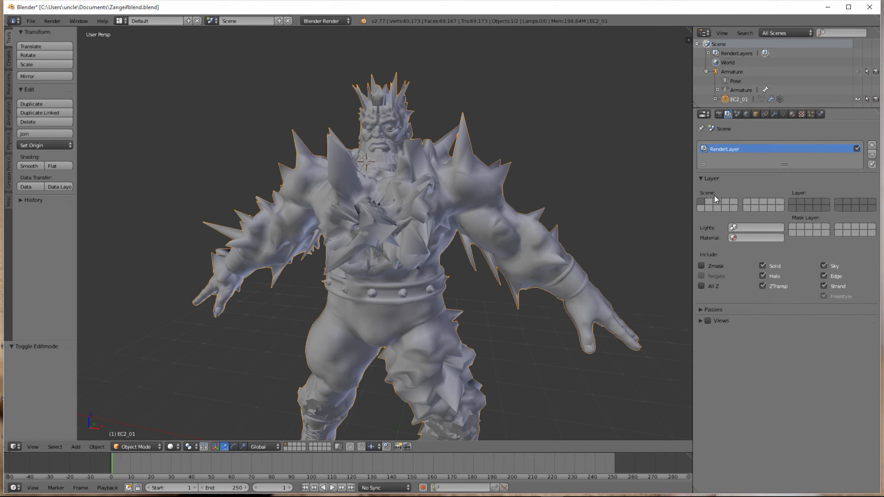
{"action": "left_click", "coordinate": [792, 114]}
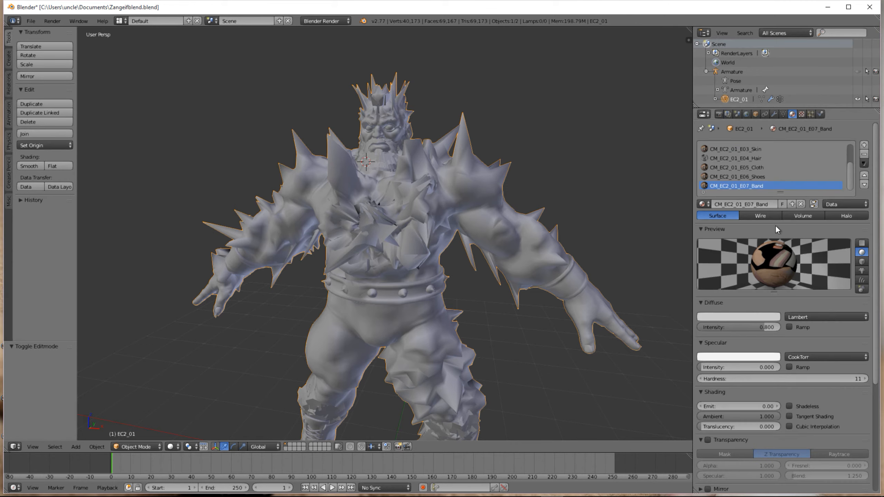
{"action": "scroll", "coordinate": [716, 179], "scroll_direction": "up", "scroll_amount": 3}
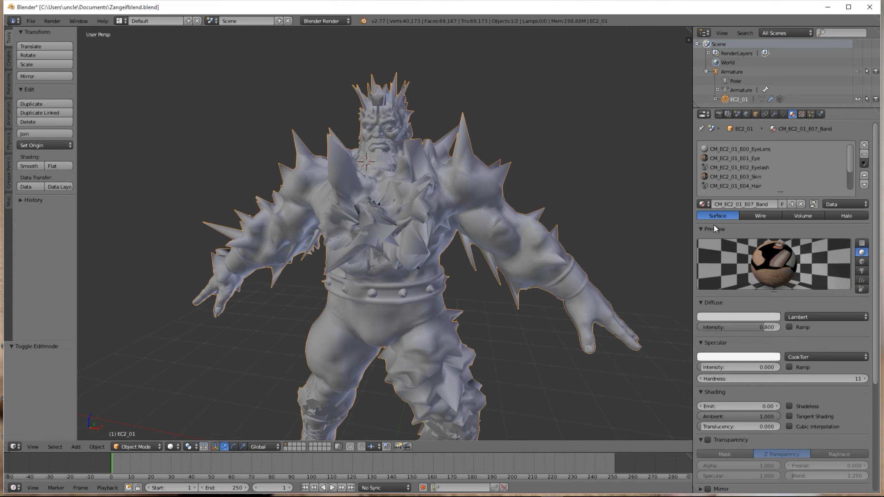
{"action": "left_click", "coordinate": [750, 149]}
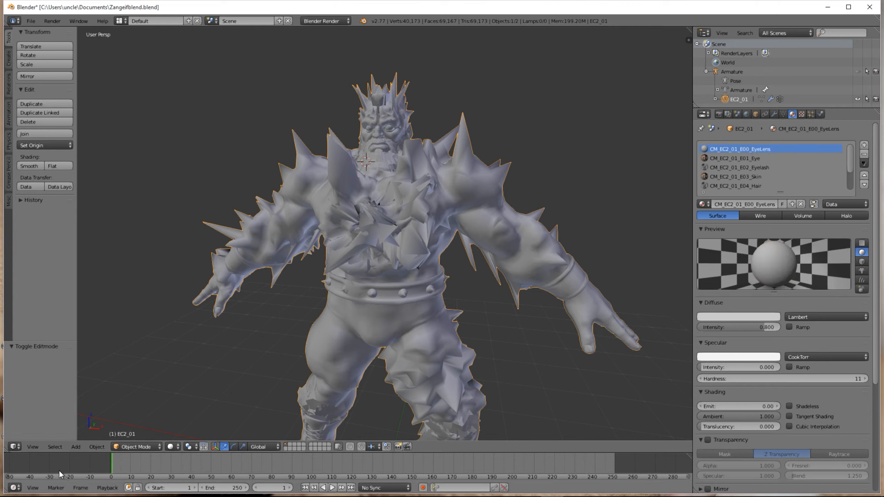
Enter Edit Mode, select the faces assigned to the EyeLens material to inspect them, and deselect them again
{"action": "left_click", "coordinate": [133, 447]}
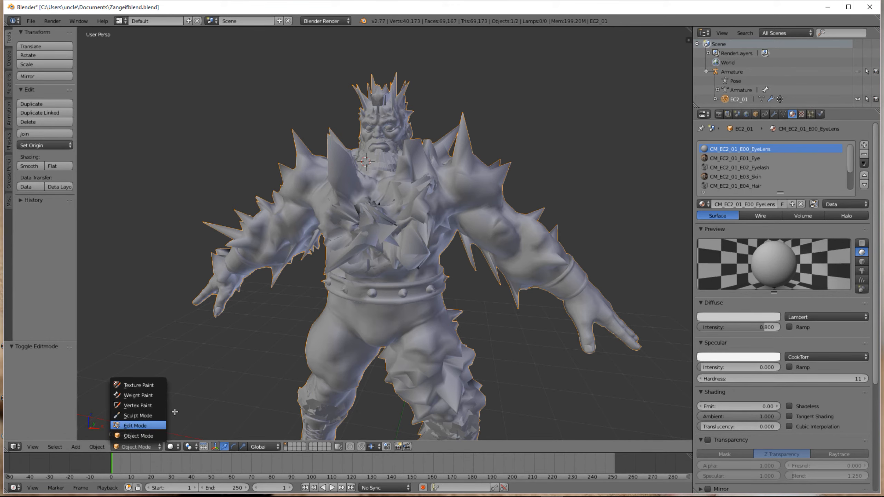
{"action": "left_click", "coordinate": [128, 425]}
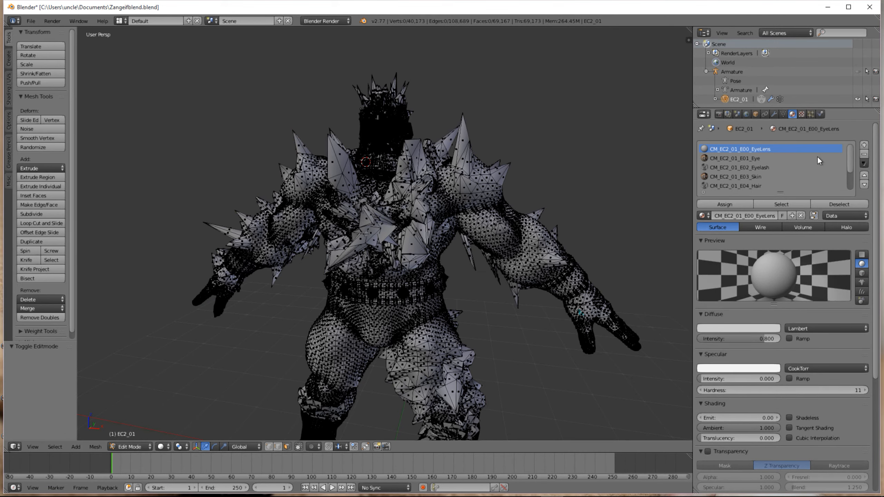
{"action": "left_click", "coordinate": [782, 204]}
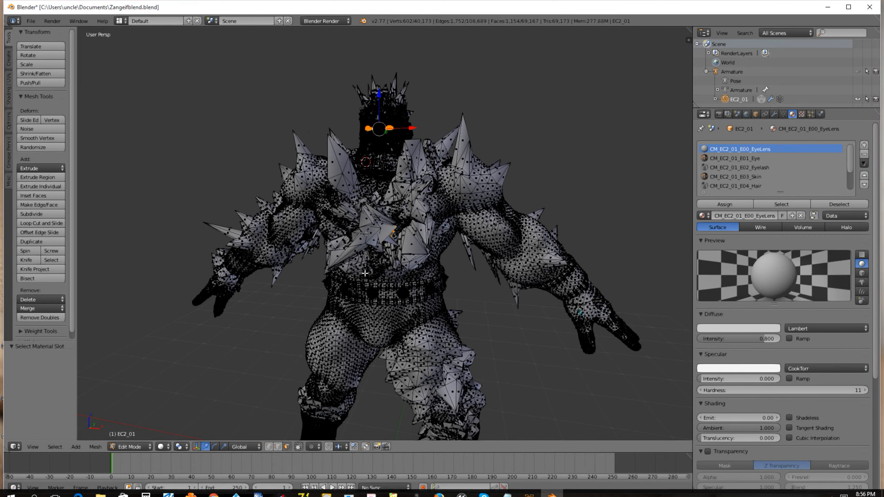
{"action": "middle_click_drag", "start_coordinate": [400, 248], "coordinate": [426, 246]}
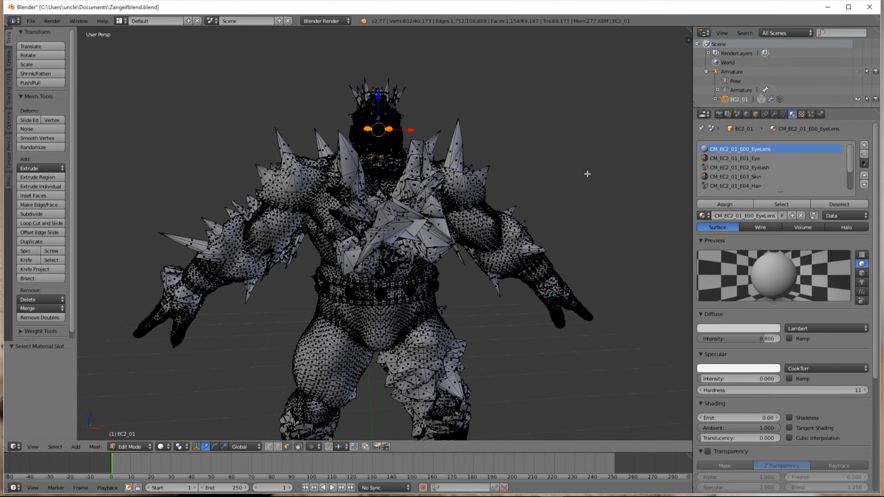
{"action": "left_click", "coordinate": [834, 206]}
Select the faces assigned to the CM_EC2_01_E03_Skin material, inspect which body parts they cover, and deselect them
{"action": "left_click", "coordinate": [751, 176]}
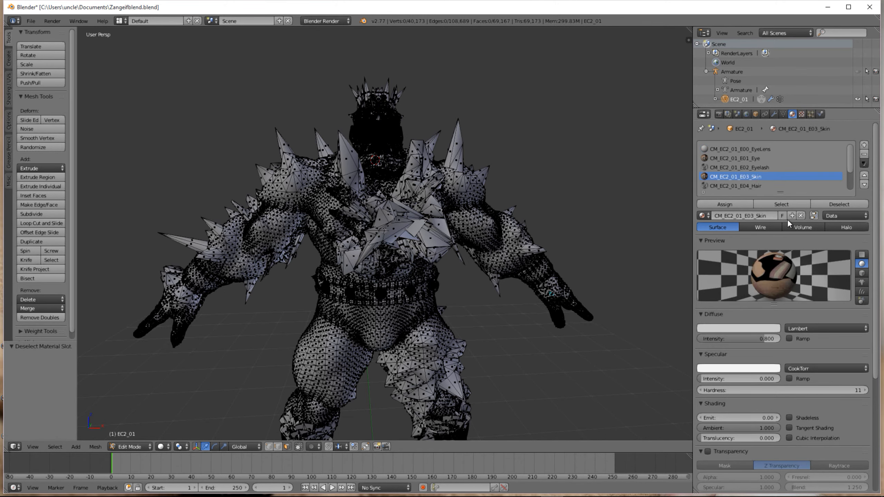
{"action": "left_click", "coordinate": [783, 204]}
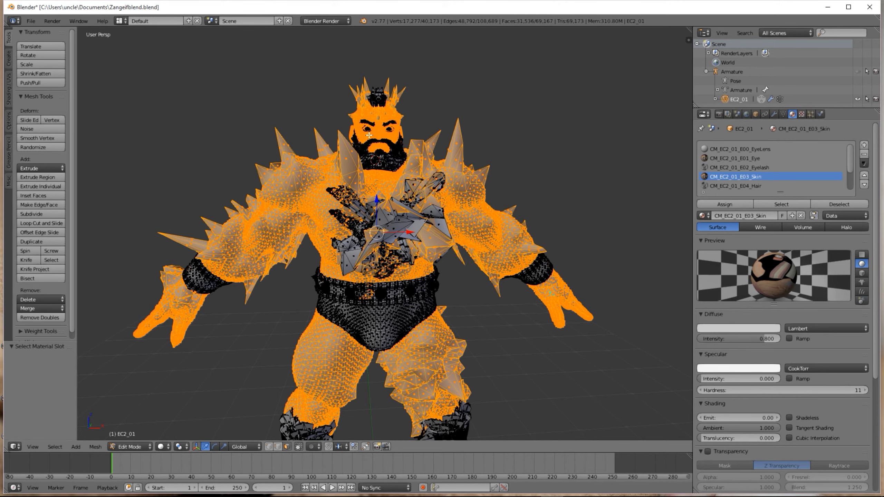
{"action": "middle_click_drag", "start_coordinate": [368, 132], "coordinate": [474, 226]}
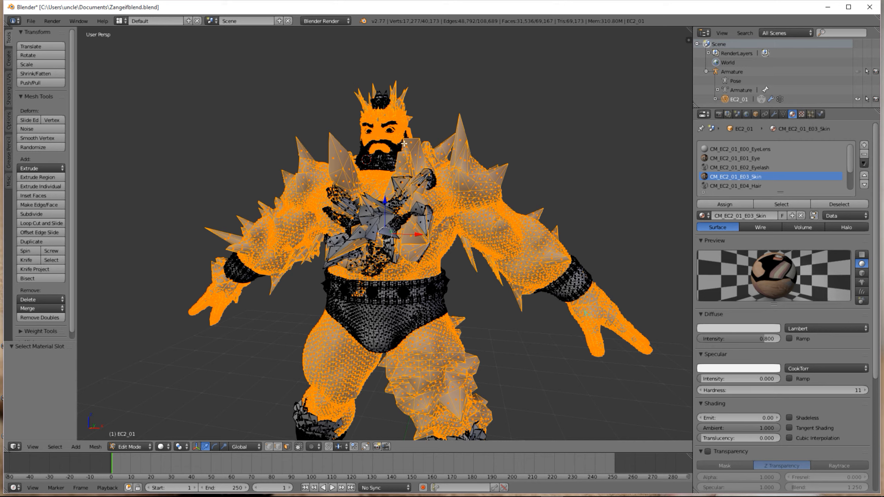
{"action": "left_click", "coordinate": [840, 204]}
Select all faces assigned to the CM_EC2_01_E04_Hair material and inspect the selection around the chest
{"action": "left_click", "coordinate": [756, 186]}
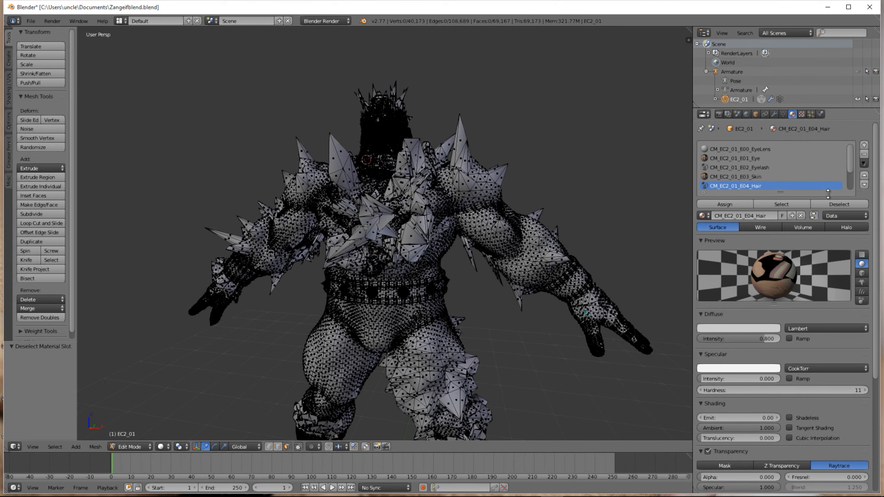
{"action": "left_click", "coordinate": [775, 205]}
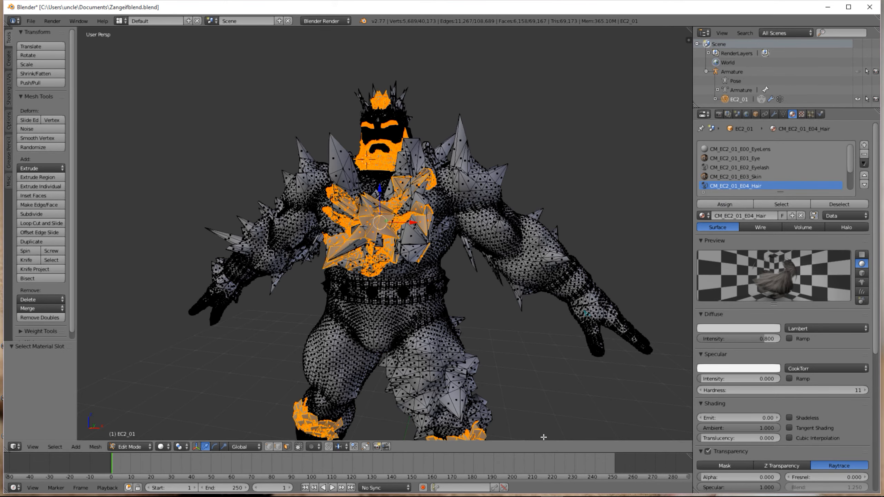
{"action": "scroll", "coordinate": [383, 230], "scroll_direction": "up", "scroll_amount": 3}
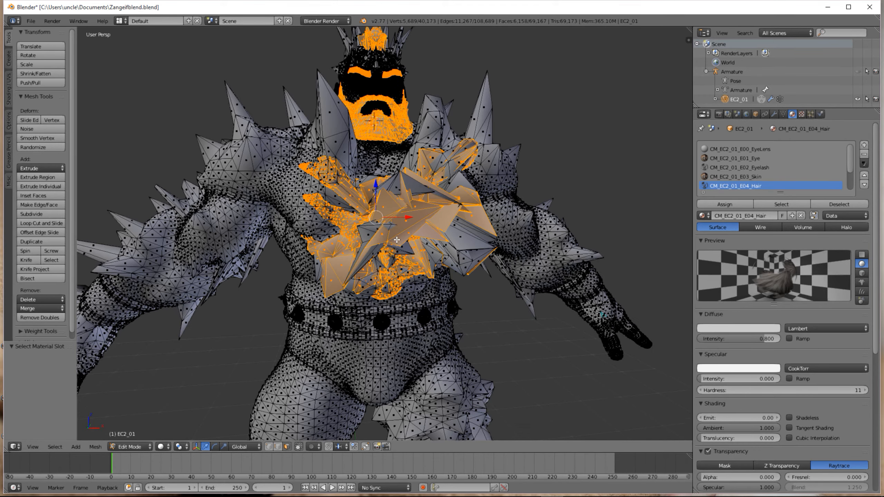
{"action": "middle_click_drag", "start_coordinate": [396, 241], "coordinate": [369, 239]}
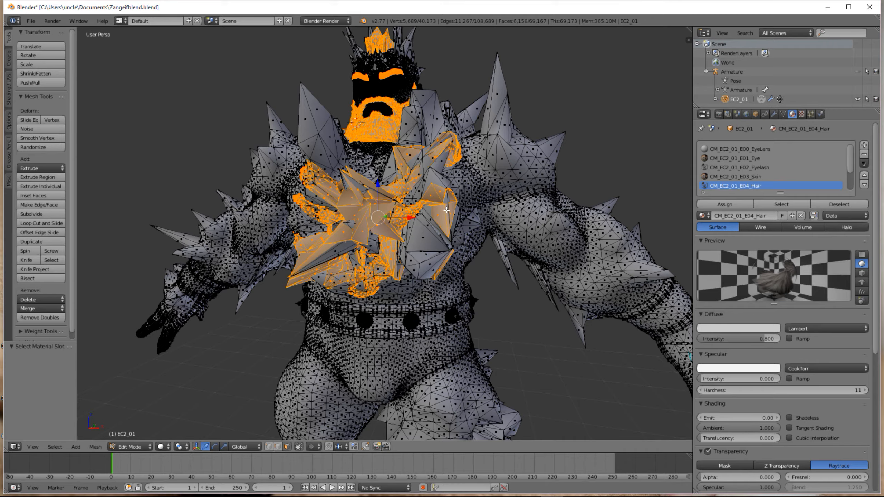
{"action": "middle_click_drag", "start_coordinate": [448, 208], "coordinate": [404, 207]}
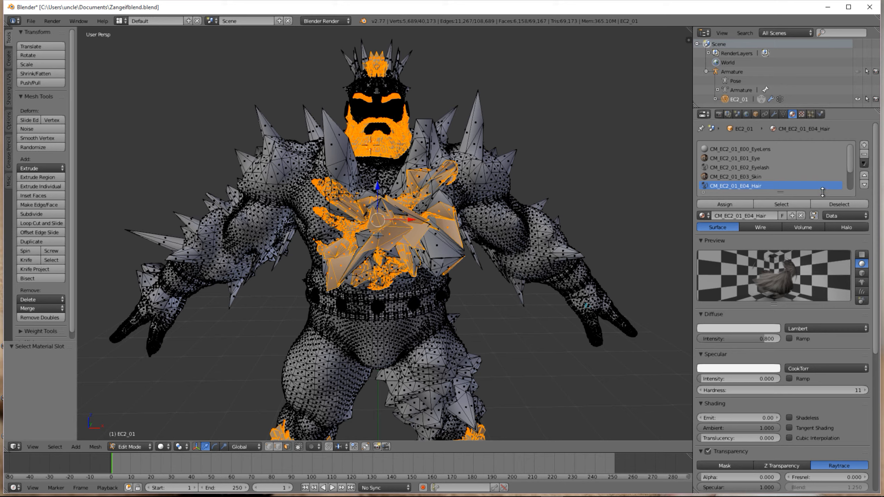
Deselect the hair material's faces and switch the mesh selection to face mode, trying edge mode first
{"action": "left_click", "coordinate": [837, 204]}
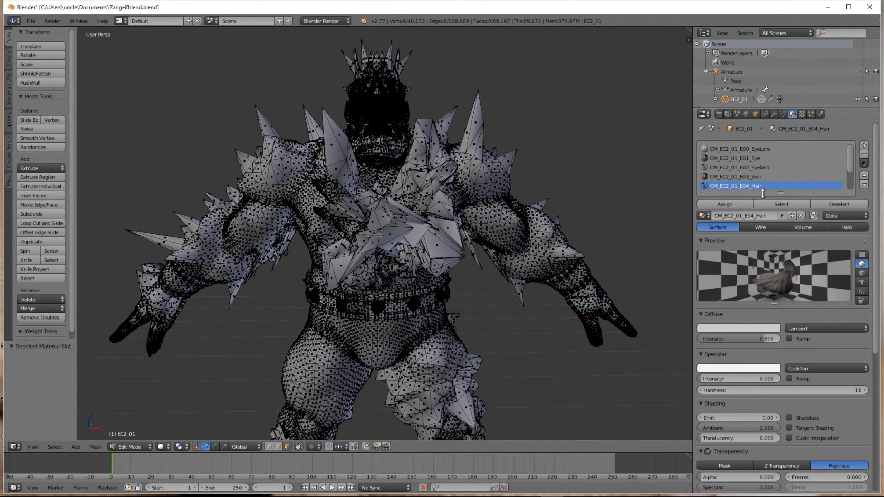
{"action": "scroll", "coordinate": [361, 201], "scroll_direction": "up", "scroll_amount": 1}
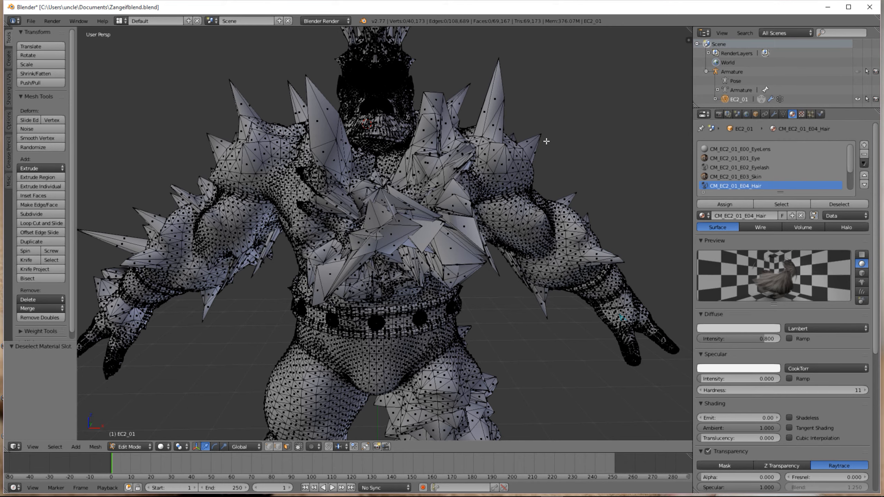
{"action": "middle_click_drag", "start_coordinate": [429, 154], "coordinate": [416, 171]}
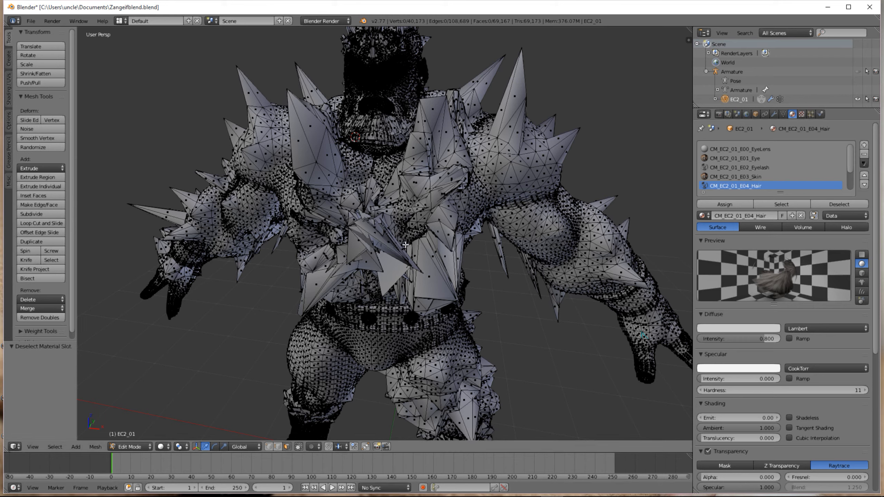
{"action": "left_click", "coordinate": [277, 447]}
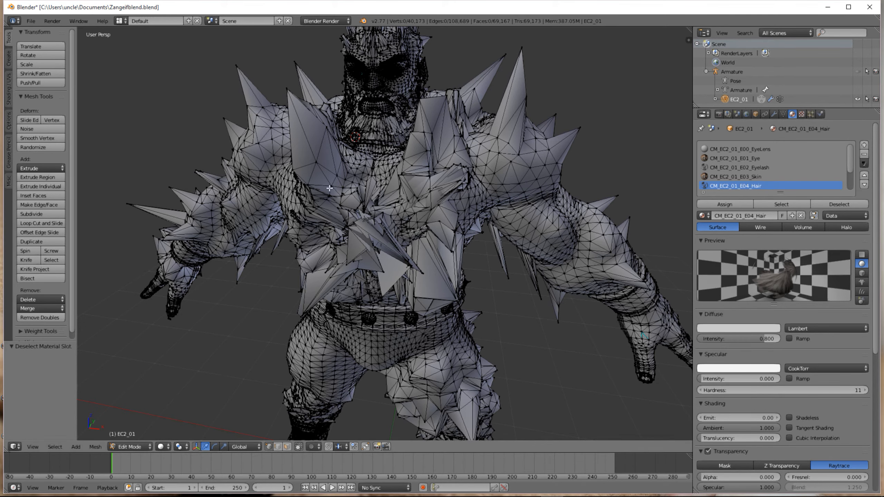
{"action": "left_click", "coordinate": [287, 447]}
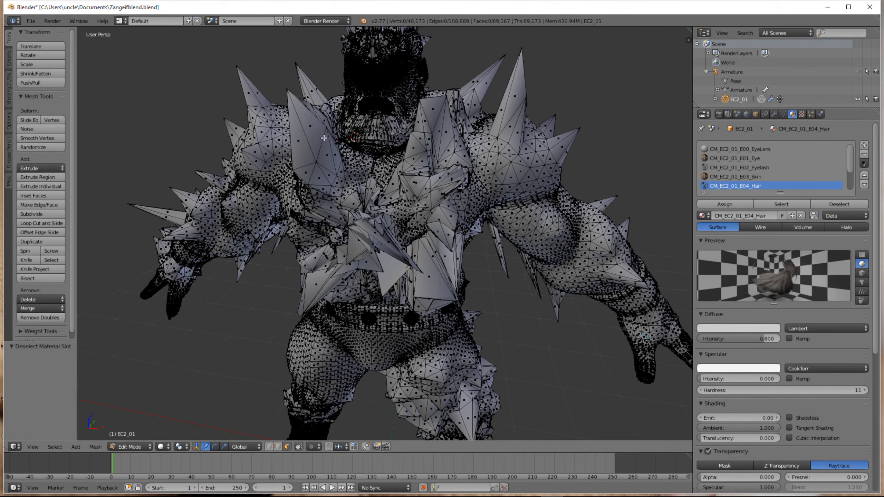
{"action": "middle_click_drag", "start_coordinate": [326, 152], "coordinate": [318, 216]}
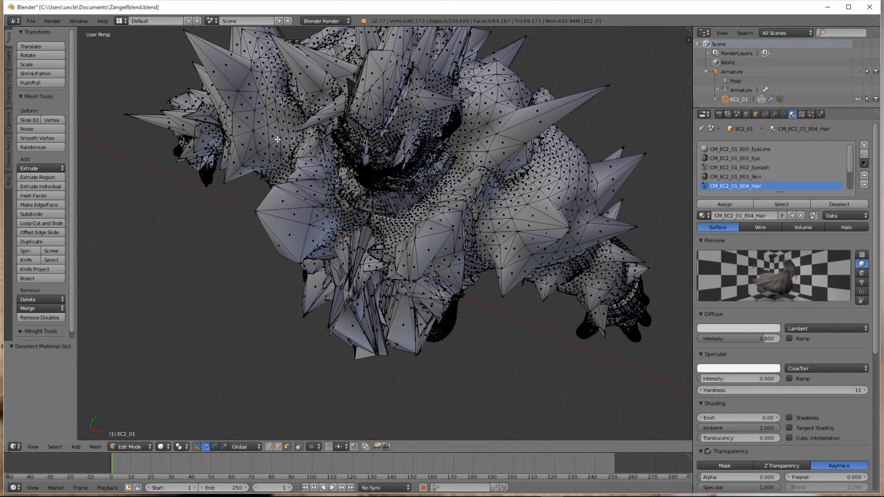
{"action": "mouse_move", "coordinate": [279, 136]}
{"action": "left_mouse_down", "text": "ctrl"}
{"action": "mouse_move", "coordinate": [333, 209]}
{"action": "mouse_move", "coordinate": [372, 208]}
{"action": "mouse_move", "coordinate": [435, 230]}
{"action": "mouse_move", "coordinate": [459, 271]}
{"action": "mouse_move", "coordinate": [444, 313]}
{"action": "mouse_move", "coordinate": [401, 336]}
{"action": "mouse_move", "coordinate": [363, 324]}
{"action": "left_mouse_up", "text": "ctrl"}
{"action": "left_click_drag", "start_coordinate": [330, 308], "coordinate": [296, 282], "text": "ctrl"}
{"action": "mouse_move", "coordinate": [316, 273]}
{"action": "middle_mouse_down"}
{"action": "mouse_move", "coordinate": [325, 270]}
{"action": "mouse_move", "coordinate": [332, 217]}
{"action": "middle_mouse_up"}
{"action": "middle_click_drag", "start_coordinate": [472, 333], "coordinate": [451, 344]}
{"action": "scroll", "coordinate": [477, 390], "scroll_direction": "down", "scroll_amount": 2}
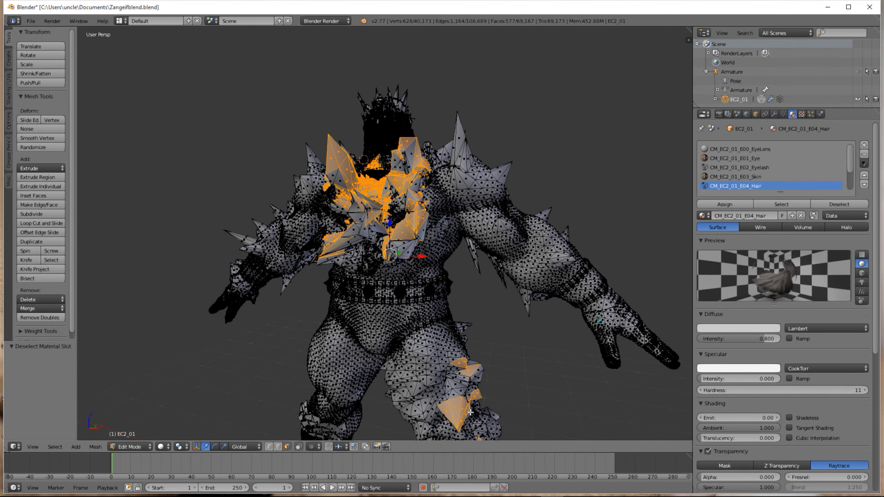
{"action": "middle_click_drag", "start_coordinate": [474, 430], "coordinate": [469, 110]}
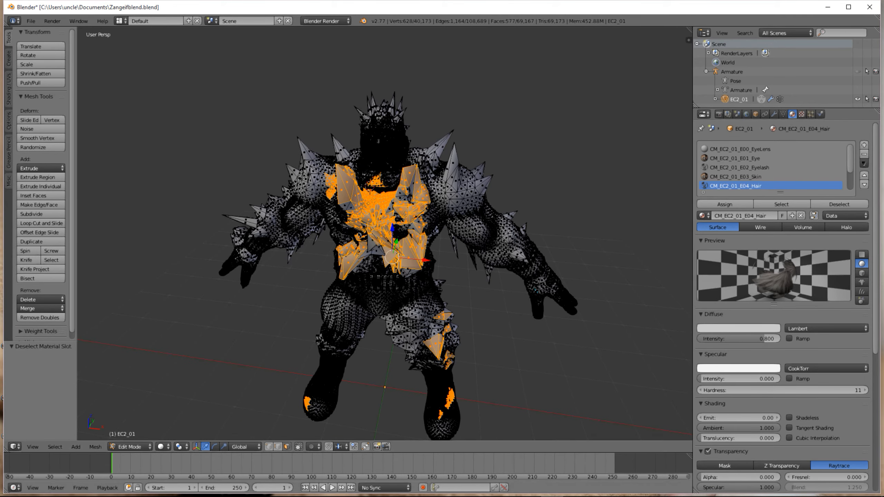
{"action": "key", "text": "a"}
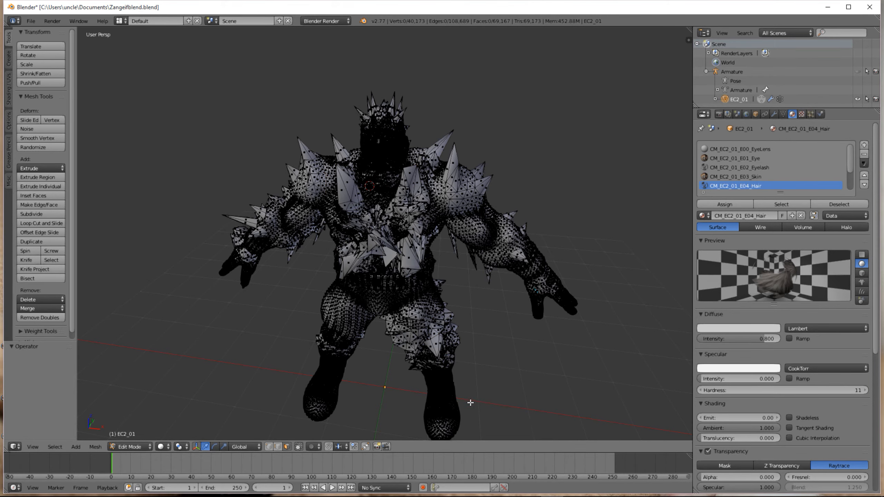
{"action": "scroll", "coordinate": [401, 313], "scroll_direction": "up", "scroll_amount": 2}
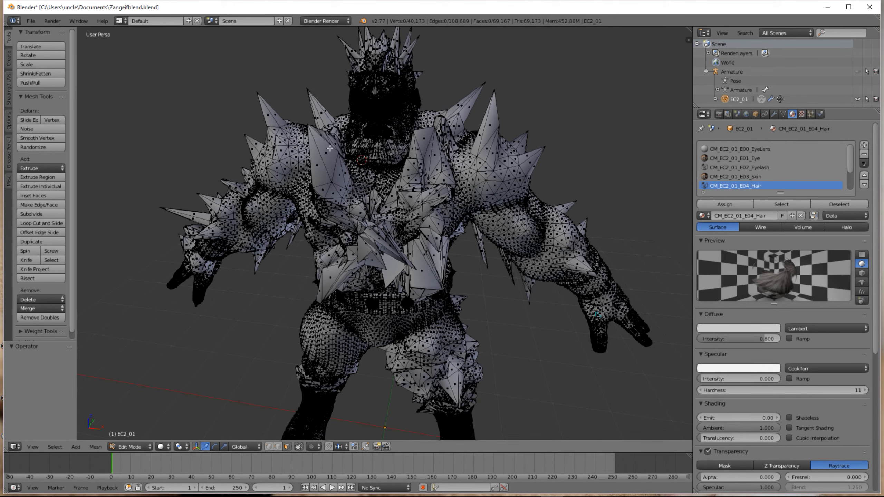
{"action": "mouse_move", "coordinate": [323, 165]}
{"action": "left_mouse_down", "text": "ctrl"}
{"action": "mouse_move", "coordinate": [414, 209]}
{"action": "mouse_move", "coordinate": [454, 244]}
{"action": "mouse_move", "coordinate": [417, 289]}
{"action": "mouse_move", "coordinate": [366, 281]}
{"action": "mouse_move", "coordinate": [323, 171]}
{"action": "left_mouse_up", "text": "ctrl"}
{"action": "mouse_move", "coordinate": [323, 171]}
{"action": "middle_mouse_down"}
{"action": "mouse_move", "coordinate": [365, 219]}
{"action": "mouse_move", "coordinate": [452, 269]}
{"action": "mouse_move", "coordinate": [410, 264]}
{"action": "middle_mouse_up"}
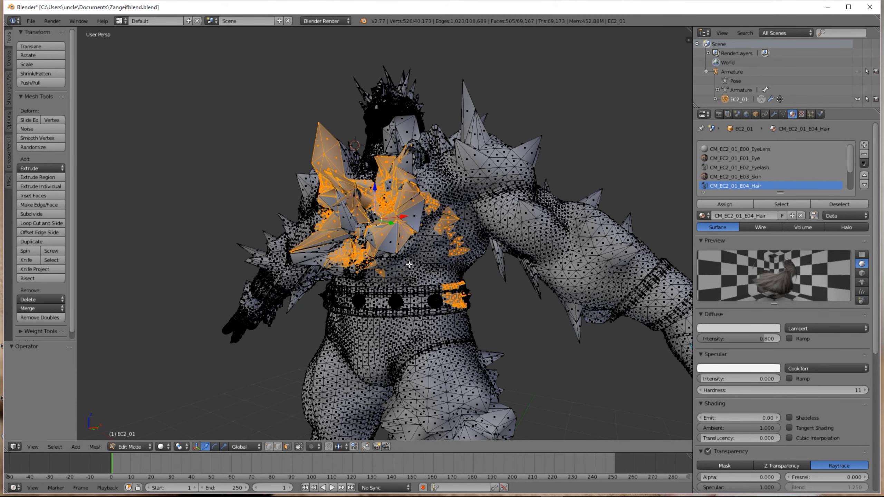
{"action": "key", "text": "a"}
Lasso-select the jagged shard faces across the middle of the chest, adding to the selection from several viewing angles
{"action": "mouse_move", "coordinate": [379, 169]}
{"action": "left_mouse_down", "text": "ctrl"}
{"action": "mouse_move", "coordinate": [417, 208]}
{"action": "mouse_move", "coordinate": [368, 253]}
{"action": "mouse_move", "coordinate": [333, 262]}
{"action": "mouse_move", "coordinate": [324, 226]}
{"action": "mouse_move", "coordinate": [366, 176]}
{"action": "left_mouse_up", "text": "ctrl"}
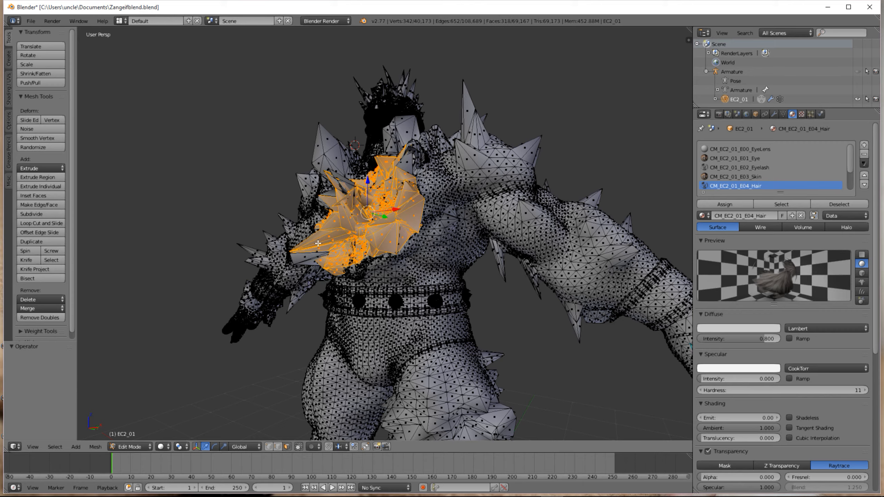
{"action": "middle_click_drag", "start_coordinate": [343, 248], "coordinate": [355, 248]}
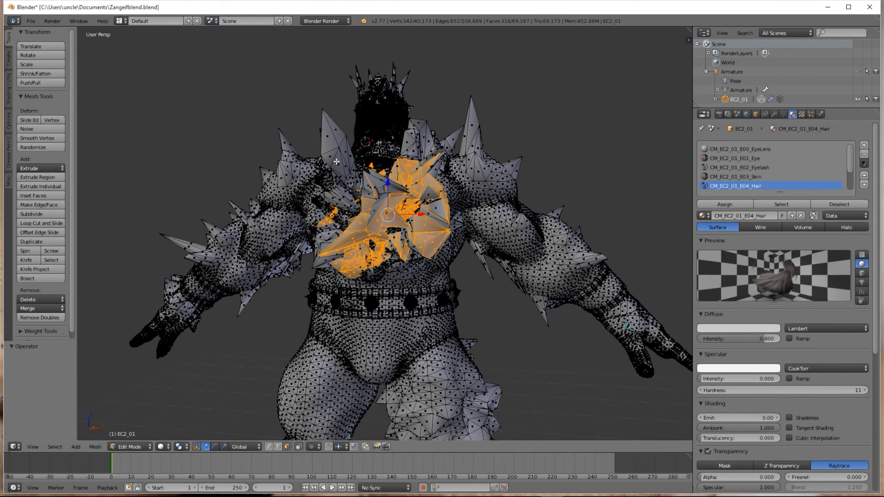
{"action": "mouse_move", "coordinate": [337, 161]}
{"action": "left_mouse_down", "text": "ctrl"}
{"action": "mouse_move", "coordinate": [339, 223]}
{"action": "mouse_move", "coordinate": [356, 180]}
{"action": "left_mouse_up", "text": "ctrl"}
{"action": "middle_click_drag", "start_coordinate": [336, 192], "coordinate": [365, 194]}
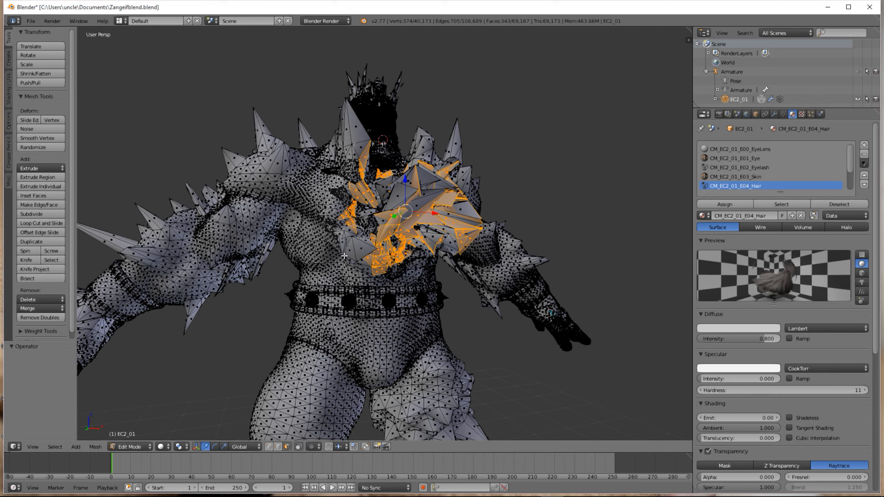
{"action": "left_click_drag", "start_coordinate": [402, 263], "coordinate": [400, 245], "text": "ctrl"}
{"action": "mouse_move", "coordinate": [400, 246]}
{"action": "middle_mouse_down"}
{"action": "mouse_move", "coordinate": [382, 237]}
{"action": "mouse_move", "coordinate": [372, 212]}
{"action": "middle_mouse_up"}
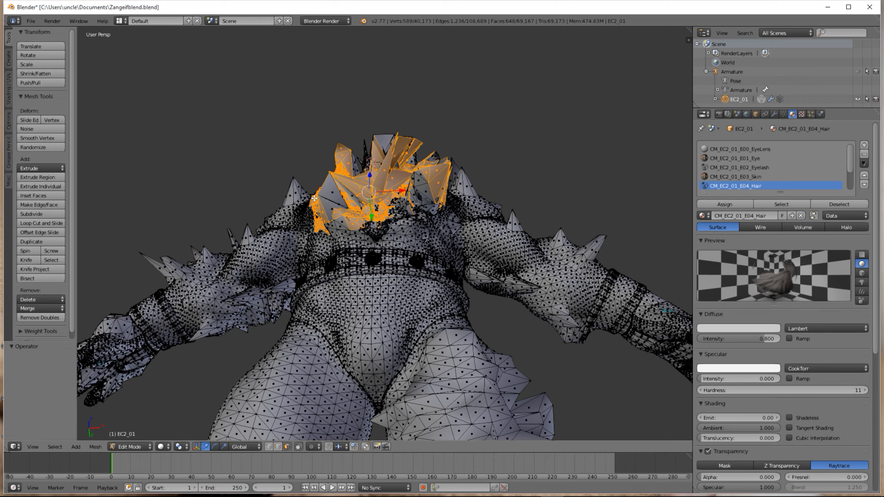
Extend the lasso selection to the tall shard on the character's right chest and the lower chest shards
{"action": "mouse_move", "coordinate": [321, 235]}
{"action": "left_mouse_down", "text": "ctrl"}
{"action": "mouse_move", "coordinate": [387, 227]}
{"action": "mouse_move", "coordinate": [412, 194]}
{"action": "mouse_move", "coordinate": [352, 178]}
{"action": "mouse_move", "coordinate": [327, 191]}
{"action": "left_mouse_up", "text": "ctrl"}
{"action": "mouse_move", "coordinate": [327, 191]}
{"action": "middle_mouse_down"}
{"action": "mouse_move", "coordinate": [270, 184]}
{"action": "mouse_move", "coordinate": [281, 188]}
{"action": "middle_mouse_up"}
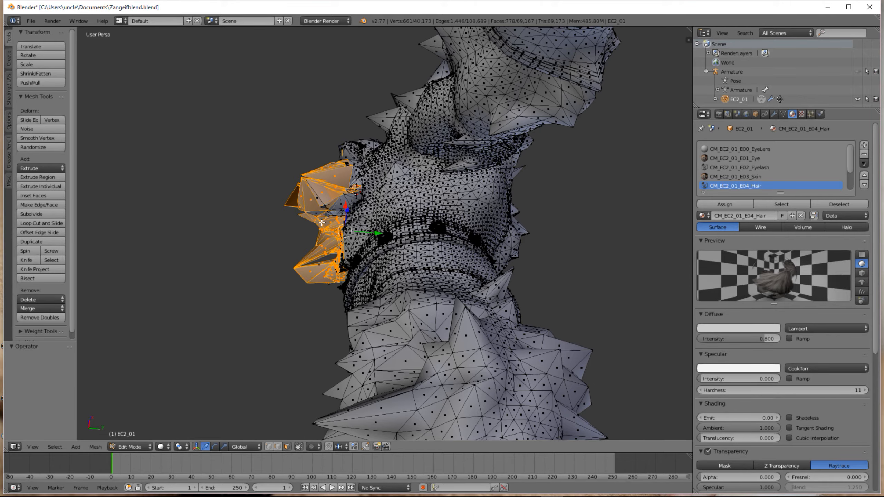
{"action": "left_click_drag", "start_coordinate": [320, 221], "coordinate": [304, 217], "text": "ctrl"}
{"action": "middle_click_drag", "start_coordinate": [304, 217], "coordinate": [346, 341]}
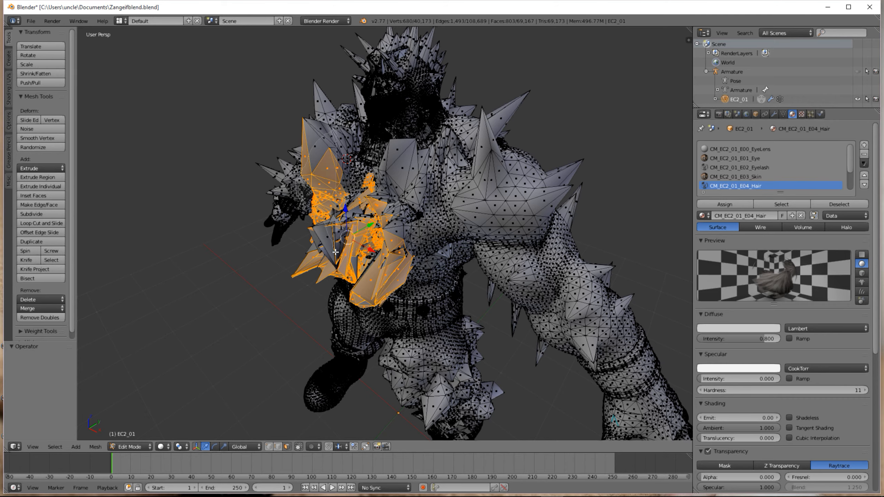
{"action": "left_click_drag", "start_coordinate": [335, 252], "coordinate": [337, 250], "text": "ctrl"}
{"action": "mouse_move", "coordinate": [337, 251]}
{"action": "middle_mouse_down"}
{"action": "mouse_move", "coordinate": [396, 231]}
{"action": "mouse_move", "coordinate": [379, 218]}
{"action": "middle_mouse_up"}
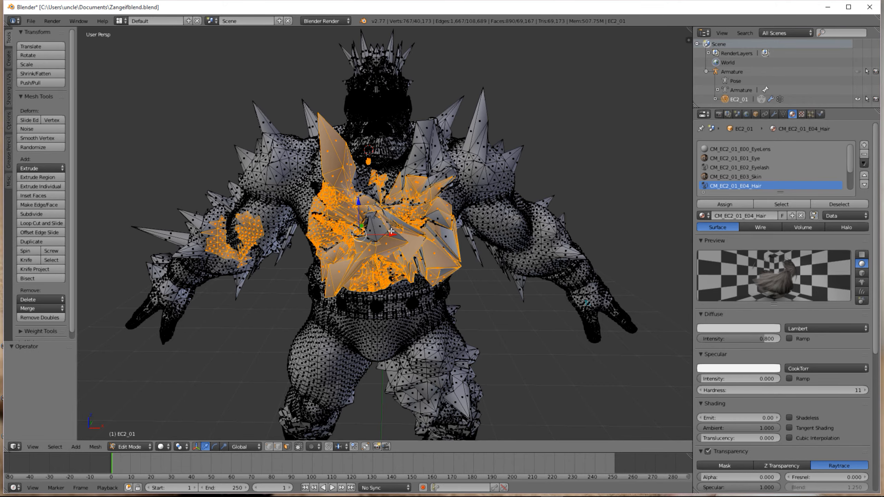
{"action": "left_click_drag", "start_coordinate": [321, 253], "coordinate": [336, 209], "text": "ctrl"}
Add unselected linked shard pieces at the front and the character's left side of the chest to the selection
{"action": "middle_click_drag", "start_coordinate": [336, 209], "coordinate": [378, 221]}
{"action": "scroll", "coordinate": [408, 190], "scroll_direction": "up", "scroll_amount": 4}
{"action": "mouse_move", "coordinate": [400, 123]}
{"action": "middle_mouse_down"}
{"action": "mouse_move", "coordinate": [396, 132]}
{"action": "mouse_move", "coordinate": [425, 111]}
{"action": "mouse_move", "coordinate": [268, 140]}
{"action": "mouse_move", "coordinate": [230, 169]}
{"action": "middle_mouse_up"}
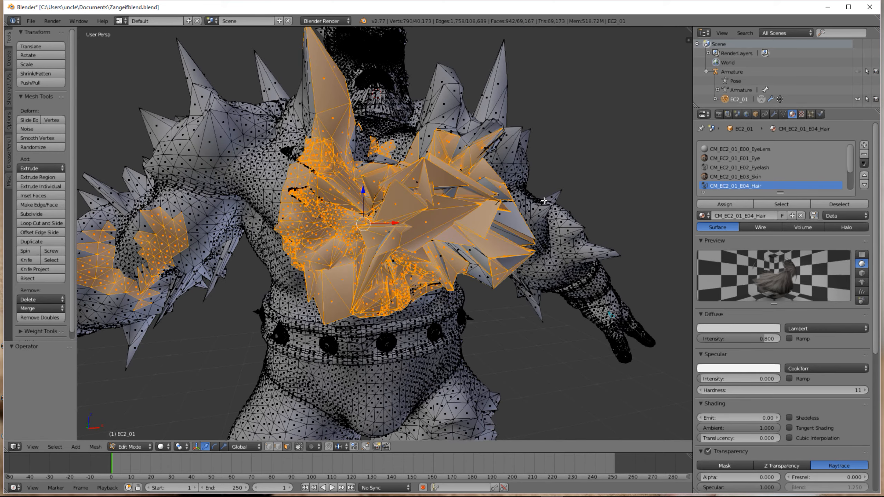
{"action": "key", "text": "l"}
{"action": "key", "text": "l"}
{"action": "key", "text": "l"}
{"action": "key", "text": "l"}
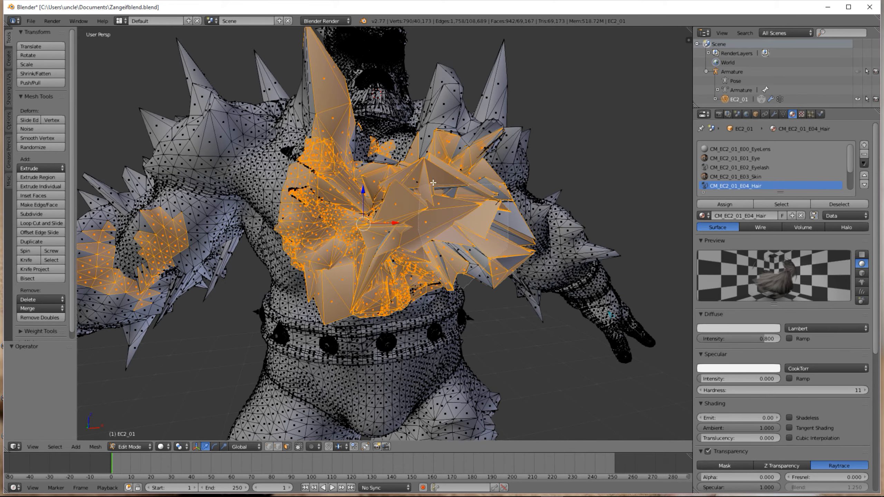
{"action": "scroll", "coordinate": [450, 186], "scroll_direction": "down", "scroll_amount": 1}
{"action": "middle_click_drag", "start_coordinate": [450, 185], "coordinate": [370, 170]}
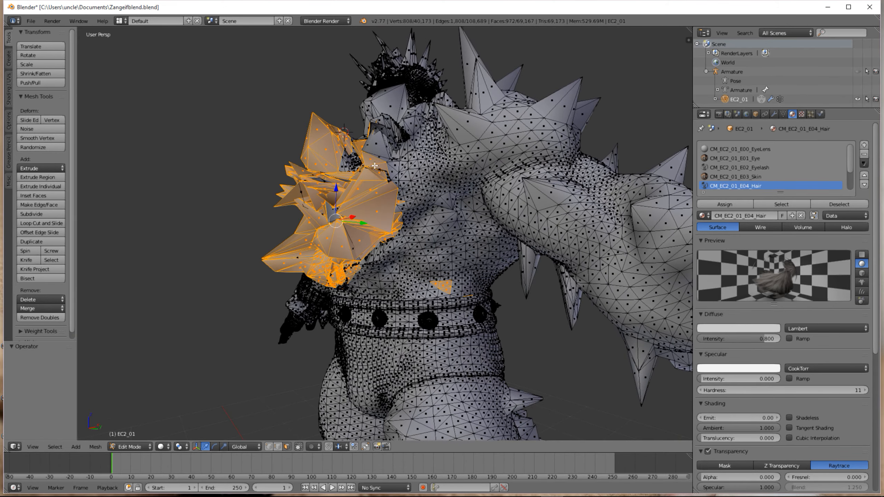
{"action": "key", "text": "l"}
{"action": "middle_click_drag", "start_coordinate": [327, 213], "coordinate": [327, 250]}
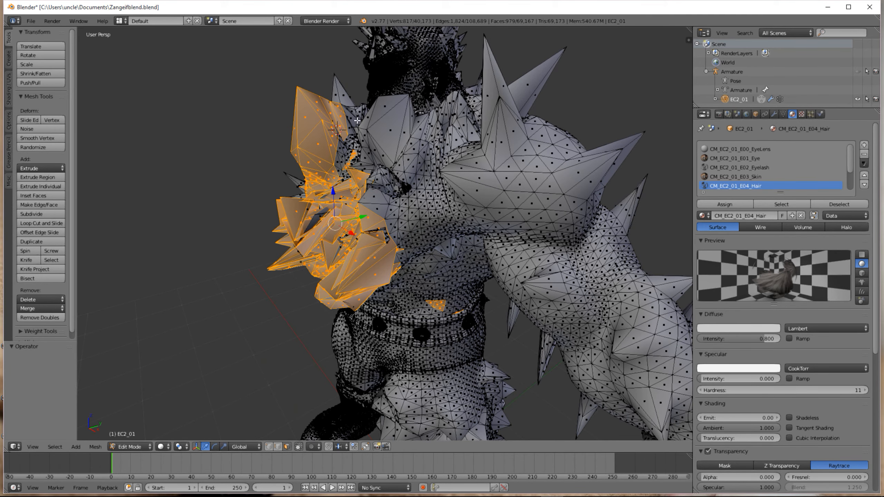
Add the linked chest pieces below the neck and the small shards on the character's left chest to the selection
{"action": "key", "text": "l"}
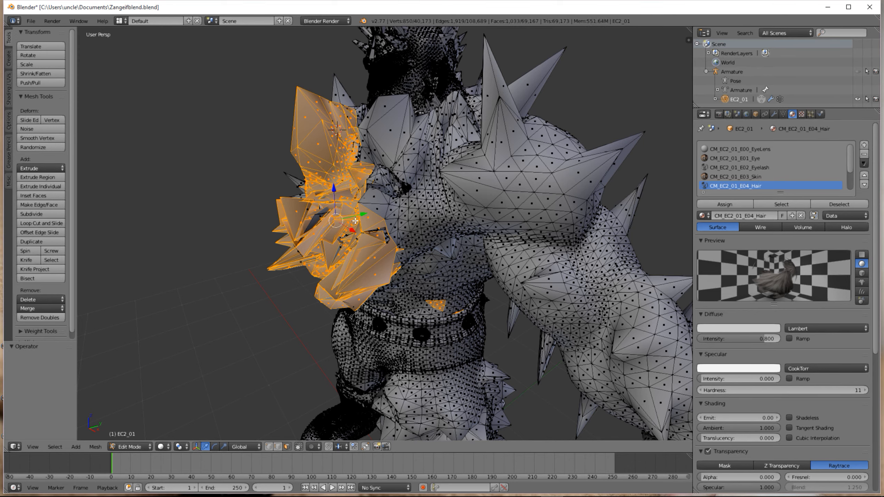
{"action": "middle_click_drag", "start_coordinate": [354, 211], "coordinate": [380, 205]}
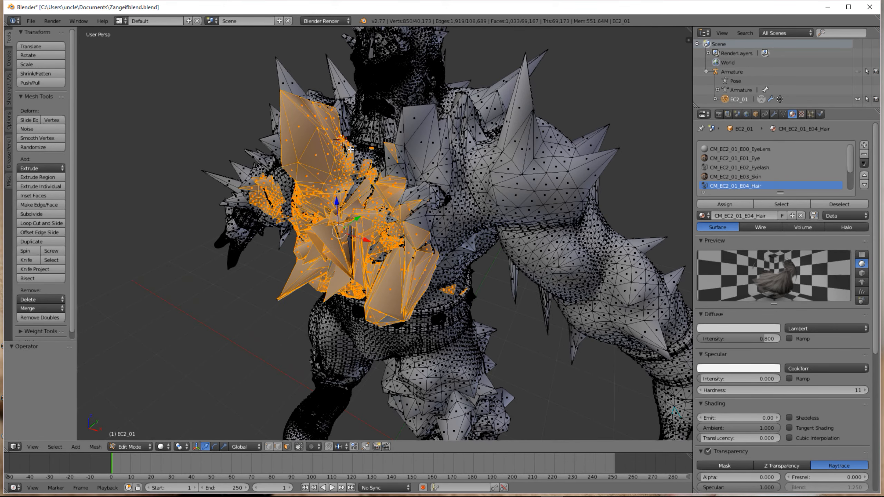
{"action": "key", "text": "l"}
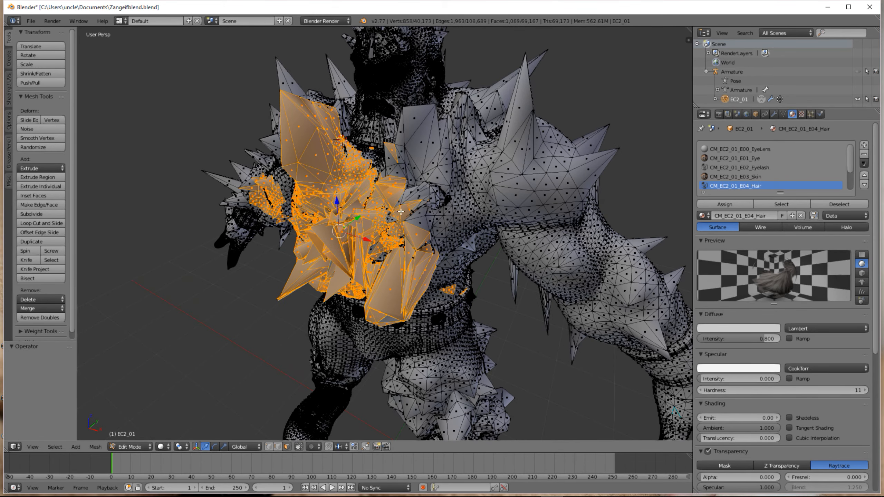
{"action": "key", "text": "l"}
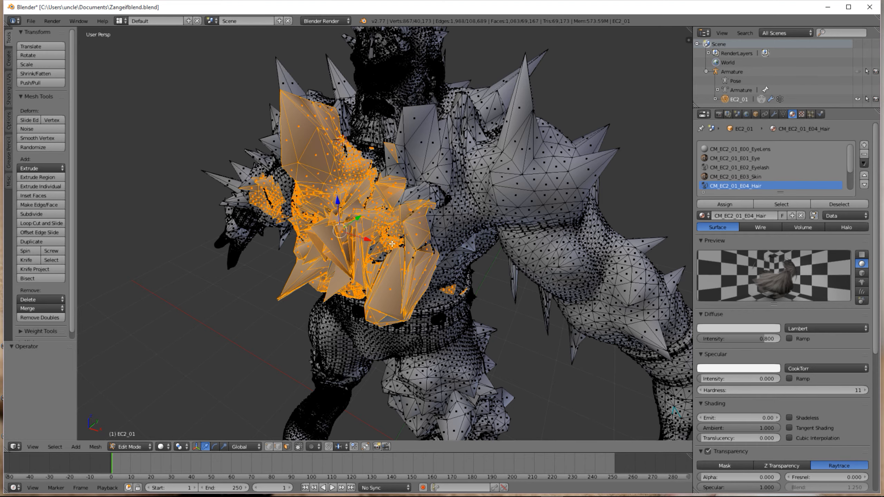
{"action": "key", "text": "l"}
{"action": "key", "text": "l"}
{"action": "middle_click_drag", "start_coordinate": [366, 226], "coordinate": [404, 243]}
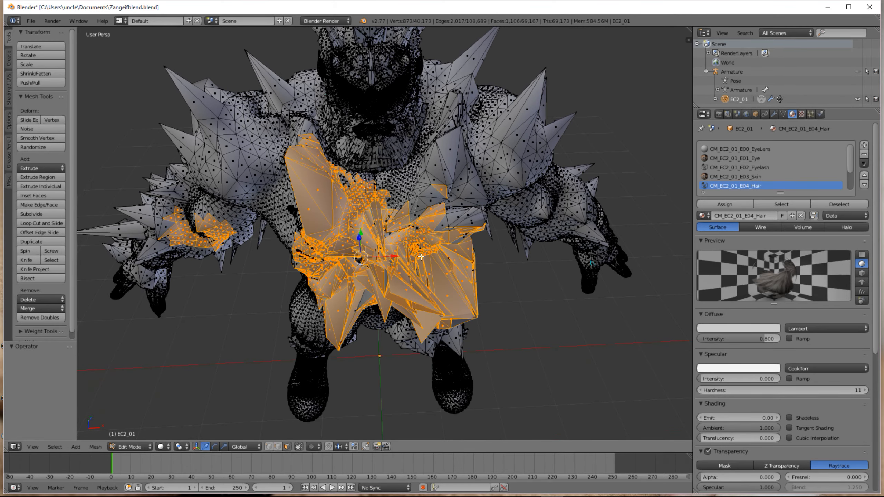
Add the tall linked shard on the character's left upper chest and the small pieces around it to the selection
{"action": "key", "text": "l"}
{"action": "middle_click_drag", "start_coordinate": [470, 181], "coordinate": [423, 151]}
{"action": "key", "text": "l"}
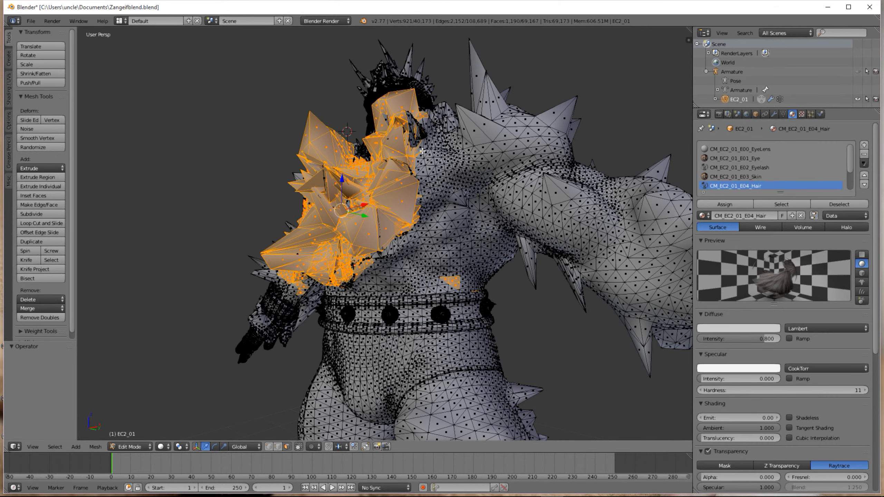
{"action": "key", "text": "l"}
{"action": "key", "text": "l"}
{"action": "key", "text": "l"}
{"action": "key", "text": "l"}
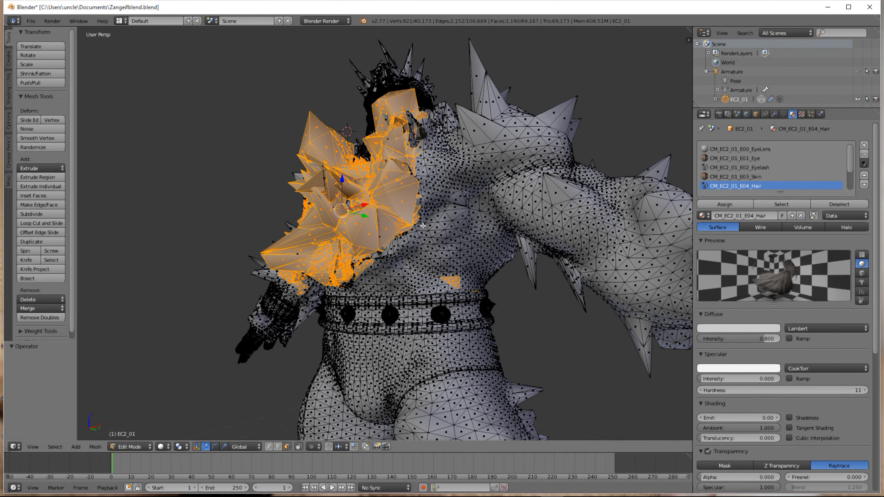
{"action": "middle_click_drag", "start_coordinate": [432, 214], "coordinate": [458, 156]}
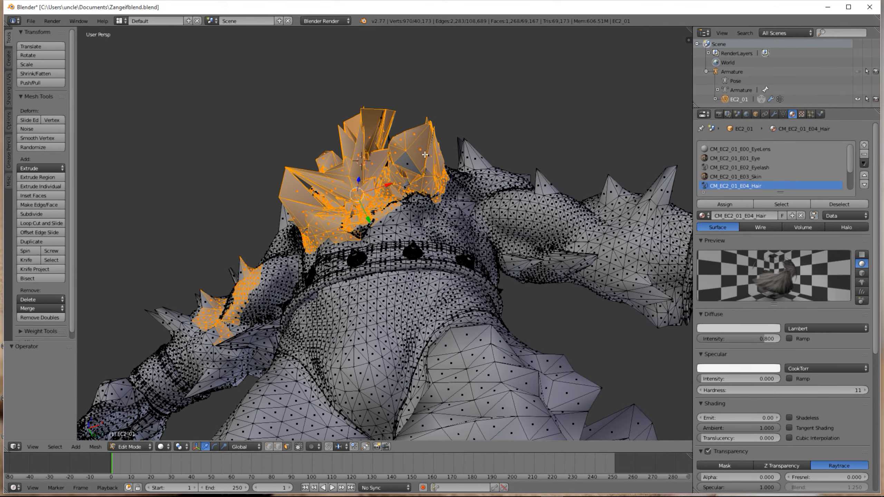
{"action": "key", "text": "l"}
{"action": "key", "text": "l"}
{"action": "middle_click_drag", "start_coordinate": [396, 169], "coordinate": [425, 231]}
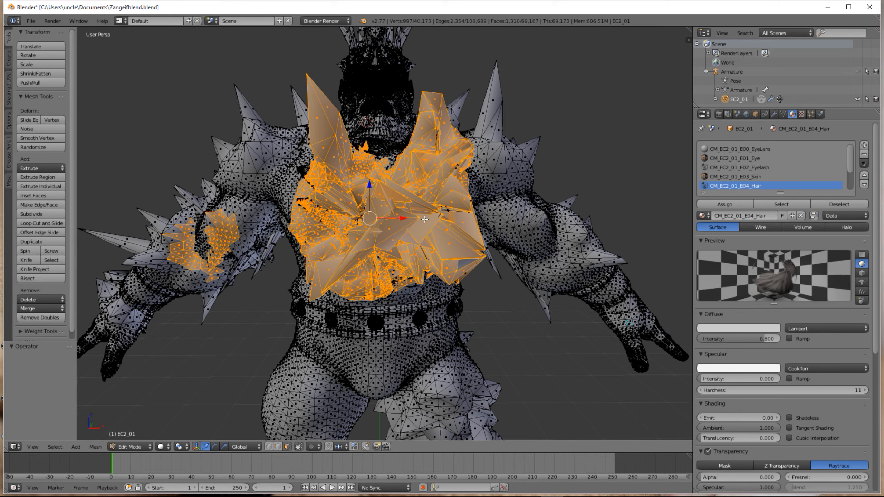
{"action": "scroll", "coordinate": [425, 220], "scroll_direction": "down", "scroll_amount": 1}
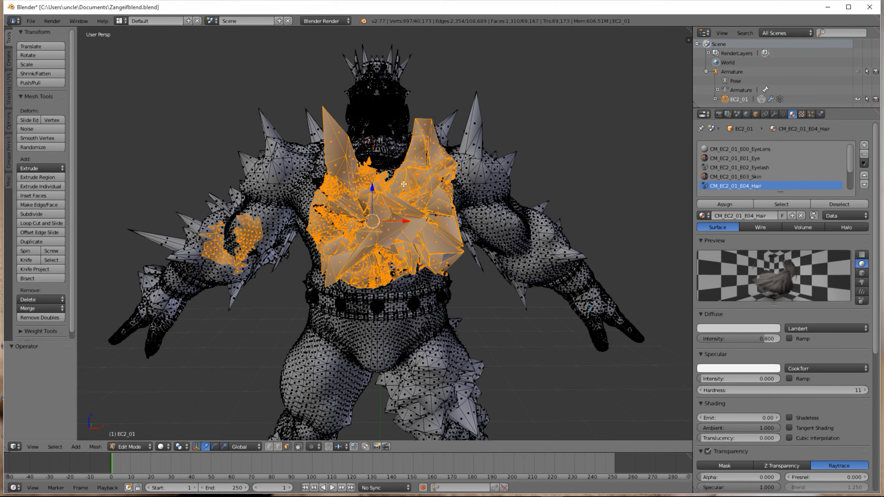
Assign the selected chest shard faces to the CM_EC2_01_E03_Skin material and deselect that material's faces
{"action": "left_click", "coordinate": [746, 177]}
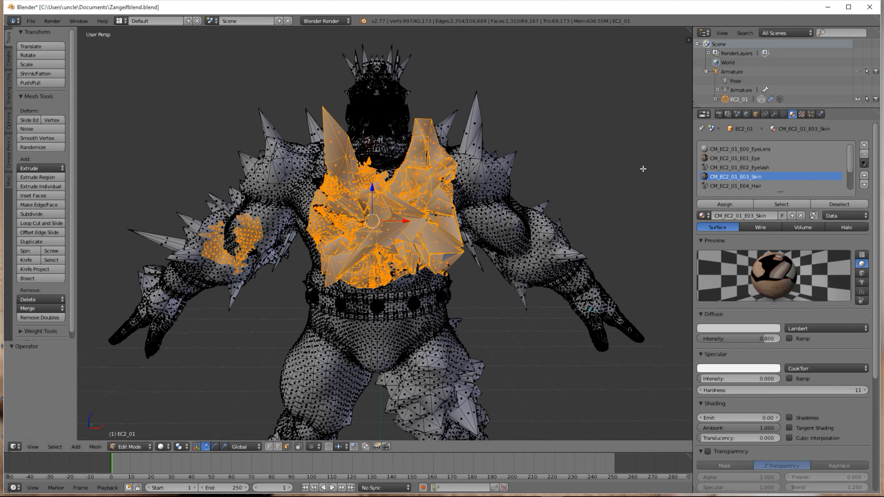
{"action": "left_click", "coordinate": [717, 204]}
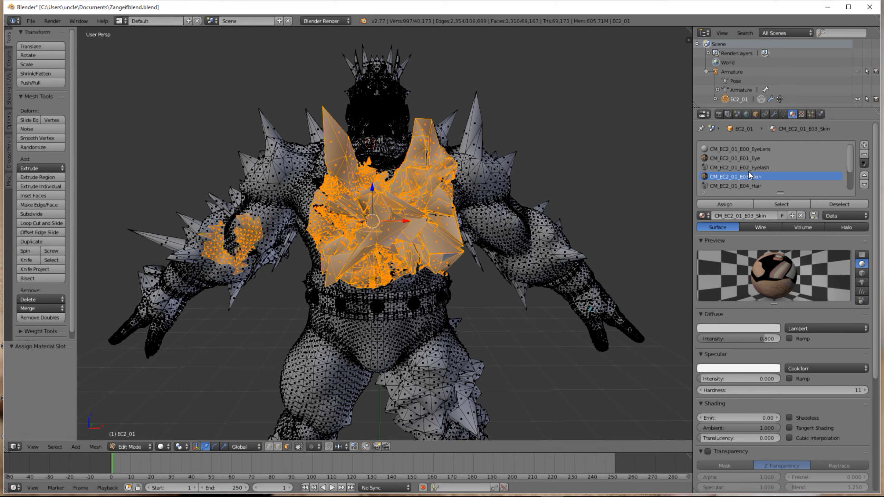
{"action": "left_click", "coordinate": [837, 204]}
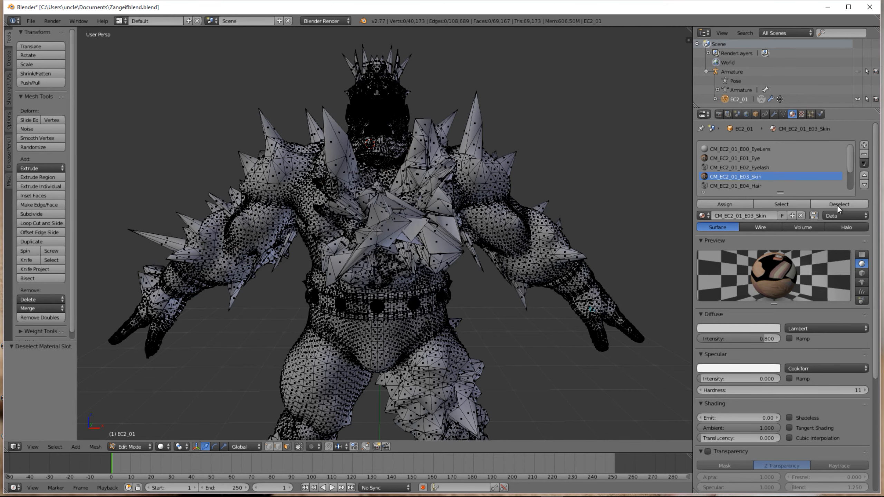
Select the faces of the CM_EC2_01_E03_Skin material, check its coverage over the body and chest shards, and deselect them
{"action": "left_click", "coordinate": [787, 204]}
{"action": "middle_click_drag", "start_coordinate": [328, 194], "coordinate": [376, 234]}
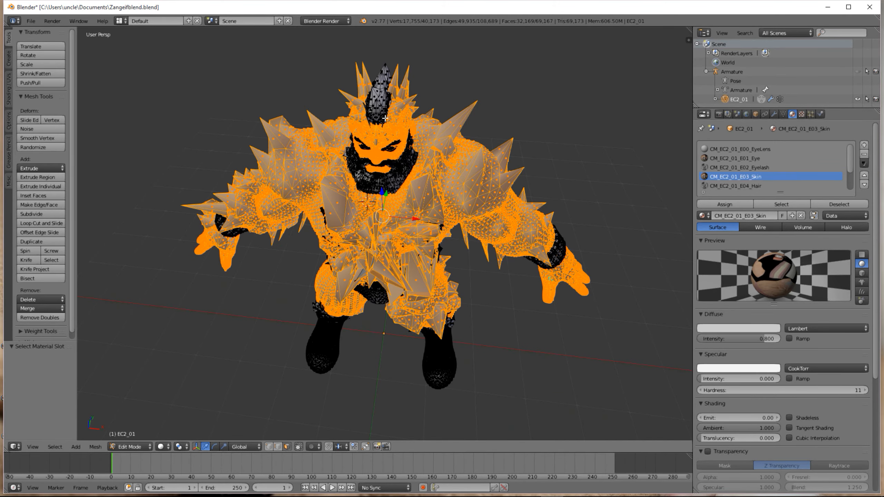
{"action": "middle_click_drag", "start_coordinate": [444, 246], "coordinate": [440, 214]}
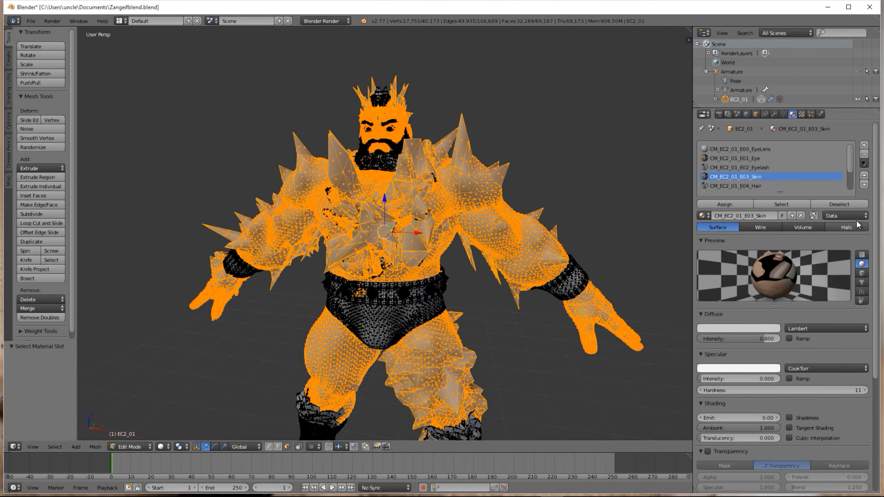
{"action": "left_click", "coordinate": [859, 204]}
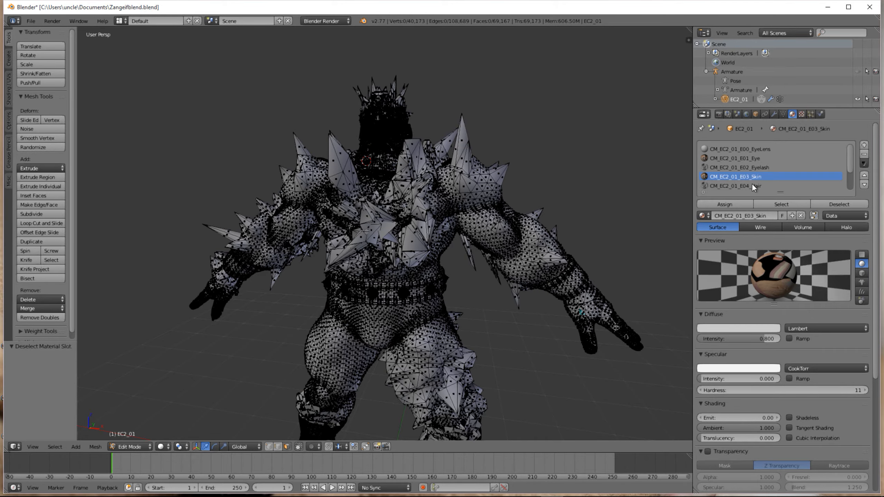
Select the faces assigned to the CM_EC2_01_E04_Hair material and check where they lie on the character
{"action": "left_click", "coordinate": [751, 184]}
{"action": "left_click", "coordinate": [783, 204]}
{"action": "middle_click_drag", "start_coordinate": [374, 238], "coordinate": [458, 311]}
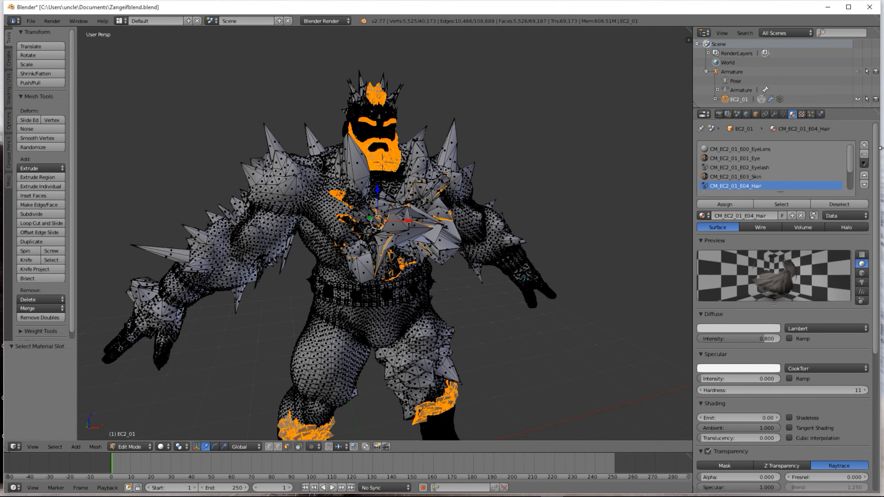
Switch the character mesh to Texture Paint mode and check the textures on the chest shards
{"action": "left_click", "coordinate": [115, 448]}
{"action": "left_click", "coordinate": [124, 385]}
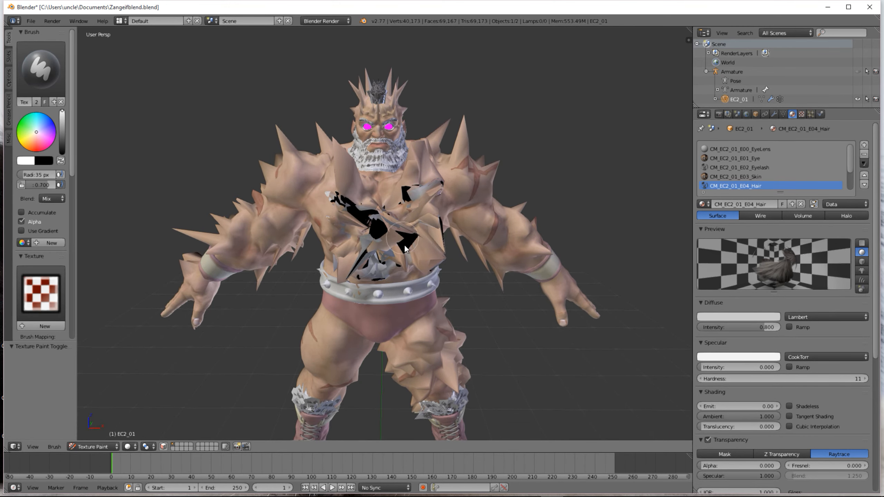
{"action": "mouse_move", "coordinate": [388, 230]}
{"action": "middle_mouse_down"}
{"action": "mouse_move", "coordinate": [369, 206]}
{"action": "mouse_move", "coordinate": [378, 212]}
{"action": "middle_mouse_up"}
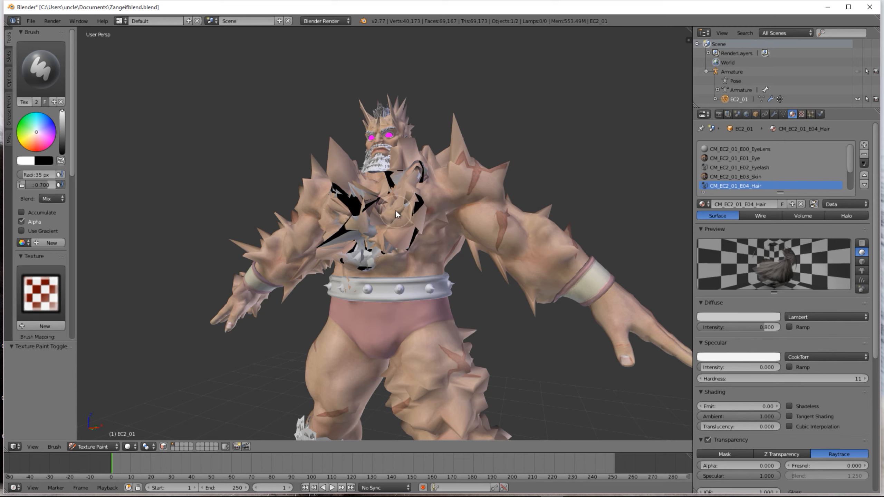
Make the CM_EC2_01_E03_Skin material active and examine the chest shards' texturing from both sides and the front
{"action": "left_click", "coordinate": [758, 176]}
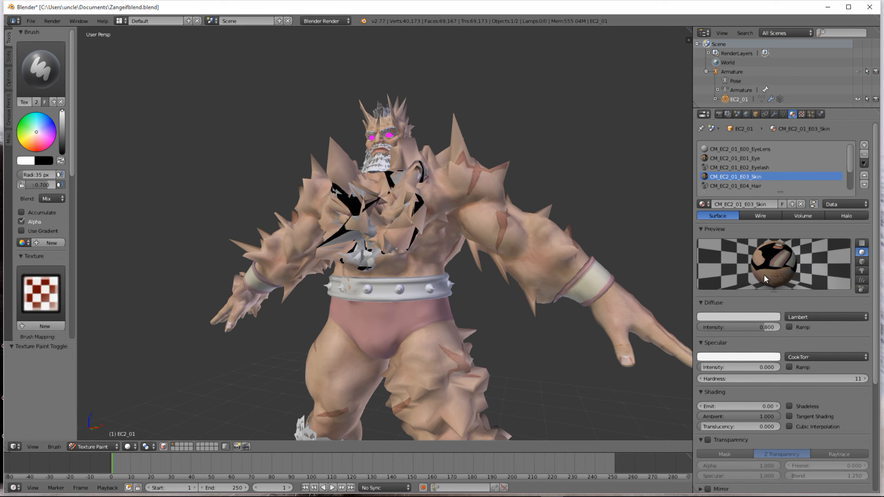
{"action": "middle_click_drag", "start_coordinate": [400, 197], "coordinate": [380, 236]}
{"action": "scroll", "coordinate": [393, 234], "scroll_direction": "up", "scroll_amount": 2}
{"action": "middle_click_drag", "start_coordinate": [439, 248], "coordinate": [479, 230]}
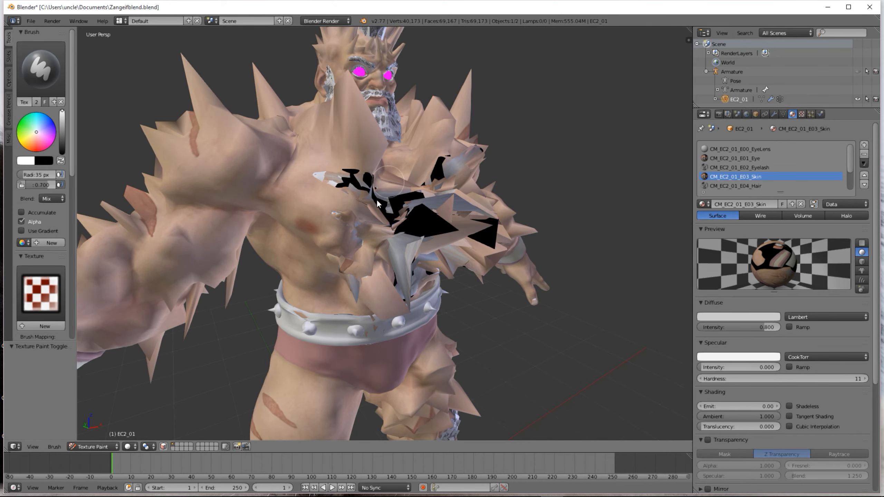
{"action": "mouse_move", "coordinate": [391, 222]}
{"action": "middle_mouse_down"}
{"action": "mouse_move", "coordinate": [437, 191]}
{"action": "mouse_move", "coordinate": [405, 181]}
{"action": "mouse_move", "coordinate": [339, 199]}
{"action": "mouse_move", "coordinate": [352, 197]}
{"action": "middle_mouse_up"}
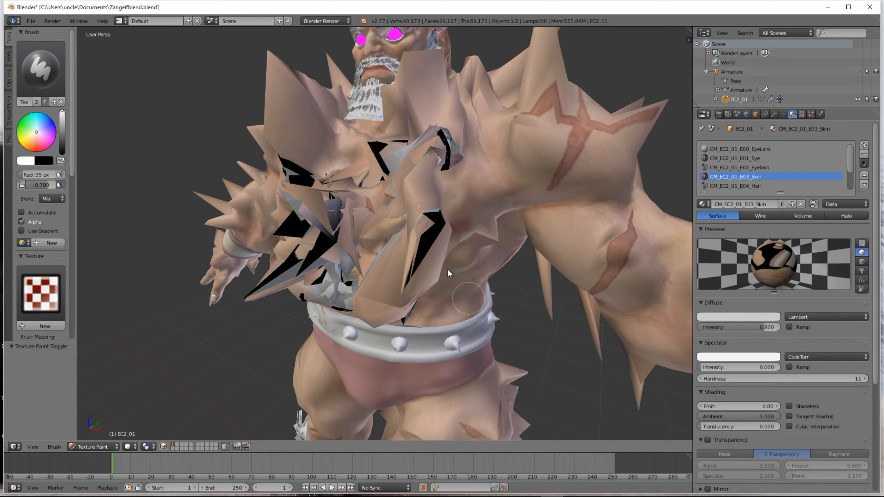
{"action": "middle_click_drag", "start_coordinate": [380, 215], "coordinate": [432, 214]}
{"action": "scroll", "coordinate": [362, 195], "scroll_direction": "down", "scroll_amount": 5}
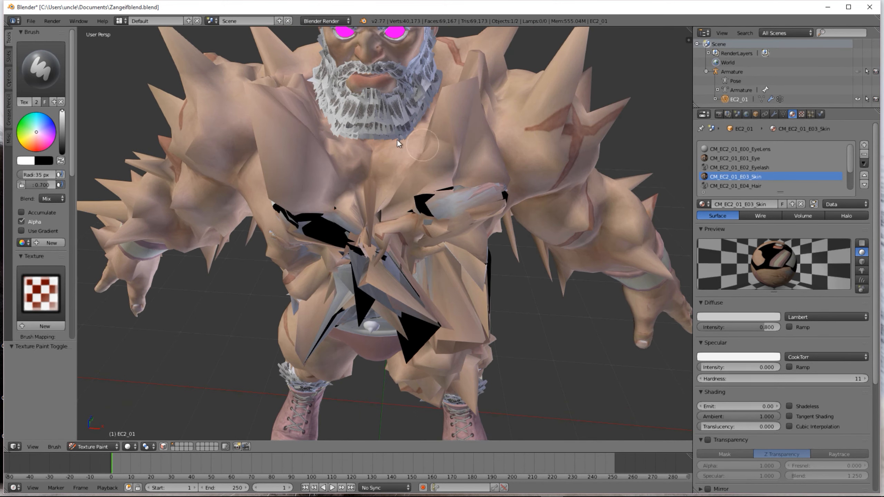
{"action": "scroll", "coordinate": [364, 130], "scroll_direction": "down", "scroll_amount": 2}
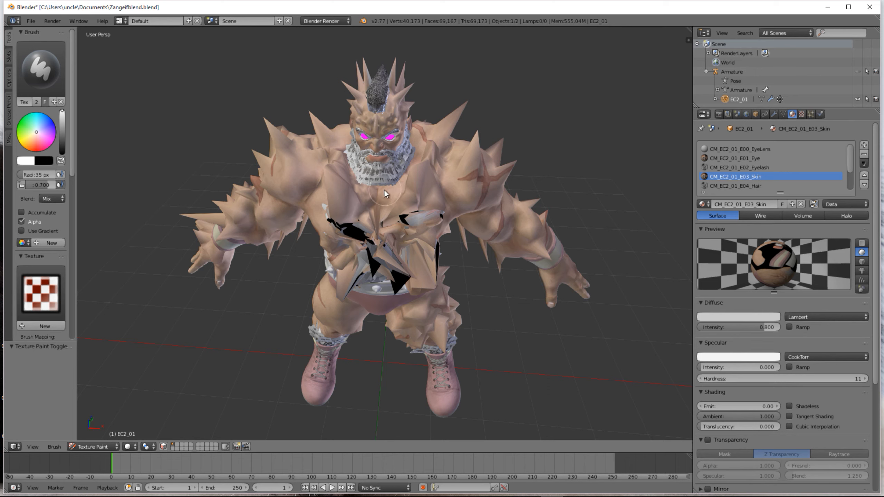
Switch the character mesh from Texture Paint to Object Mode
{"action": "left_click", "coordinate": [111, 446]}
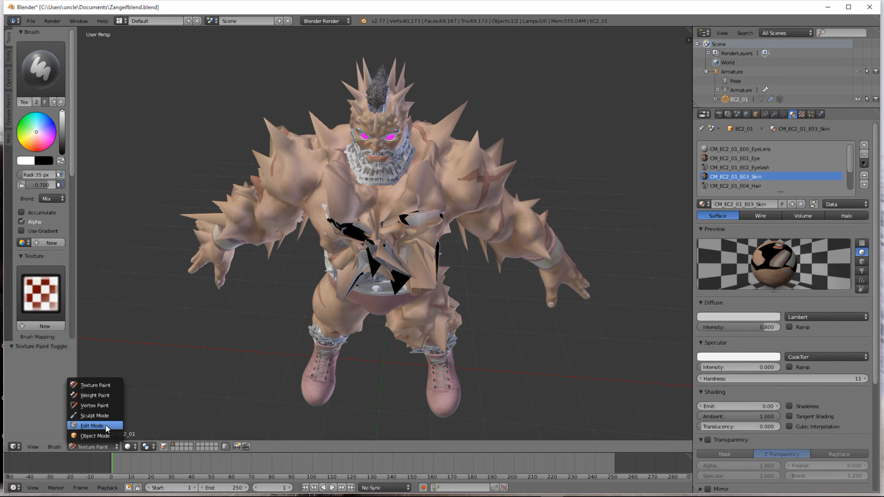
{"action": "left_click", "coordinate": [95, 436]}
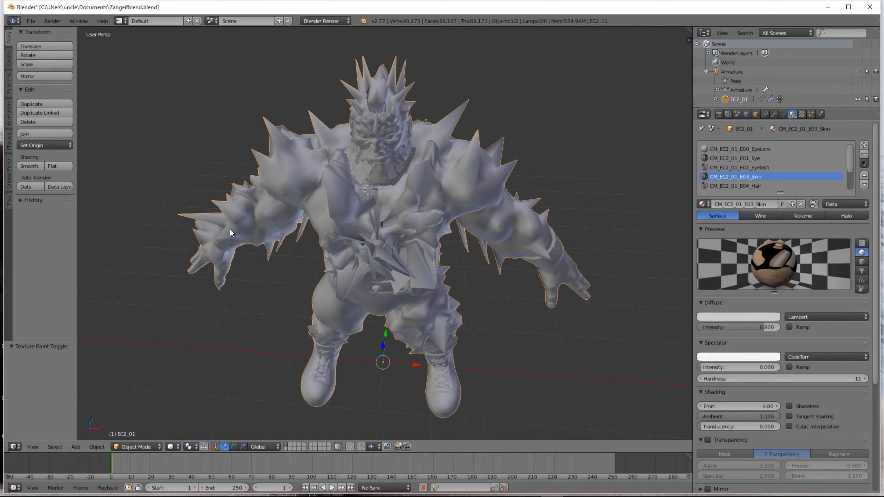
{"action": "middle_click_drag", "start_coordinate": [331, 227], "coordinate": [339, 193]}
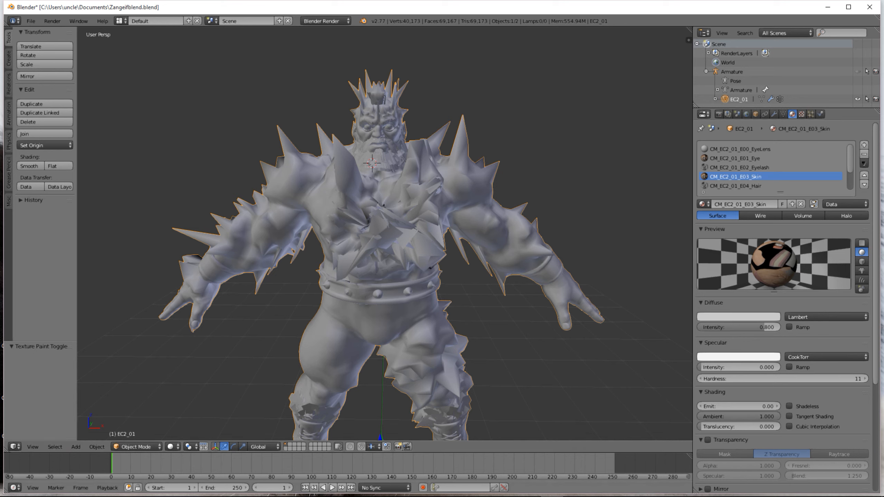
Switch to the New Text Document.txt window in Notepad and select the value 0.3937008
{"action": "mouse_move", "coordinate": [70, 496]}
{"action": "mouse_move", "coordinate": [97, 492]}
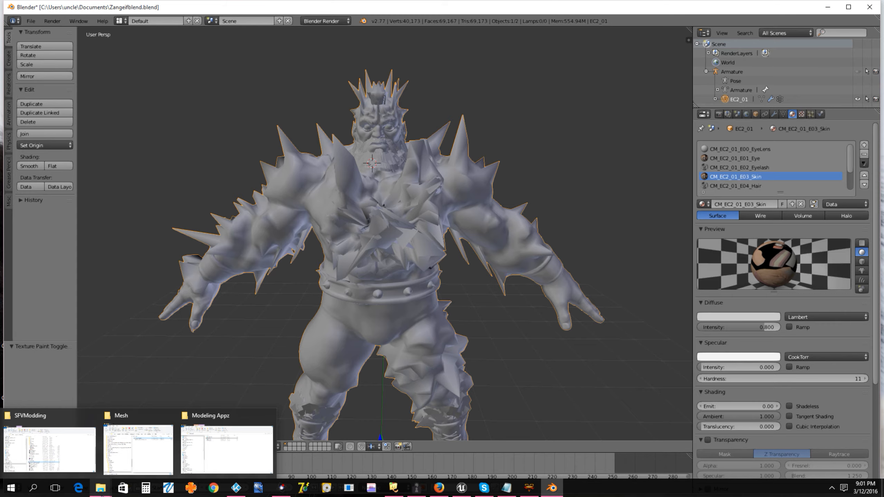
{"action": "mouse_move", "coordinate": [251, 476]}
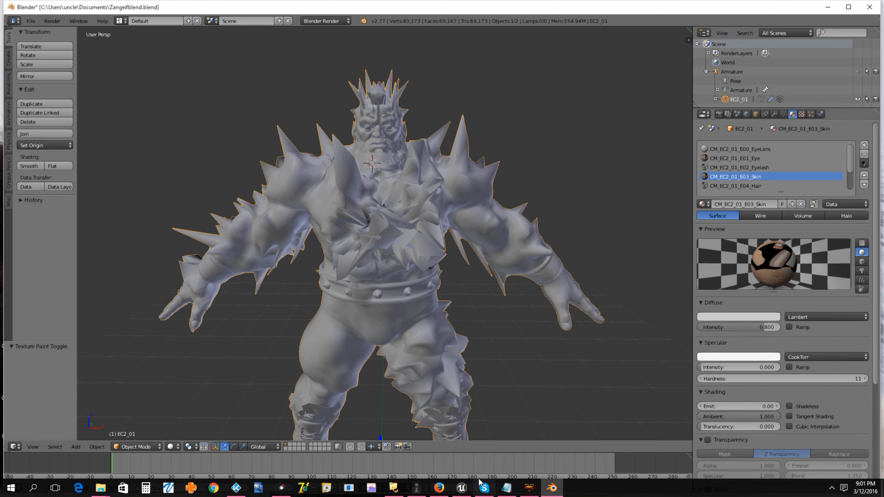
{"action": "left_click", "coordinate": [507, 488]}
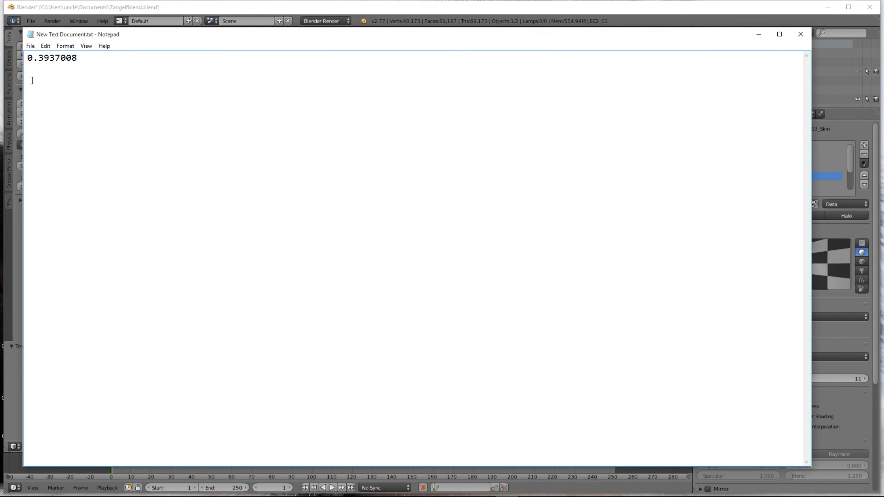
{"action": "left_click_drag", "start_coordinate": [85, 62], "coordinate": [26, 69]}
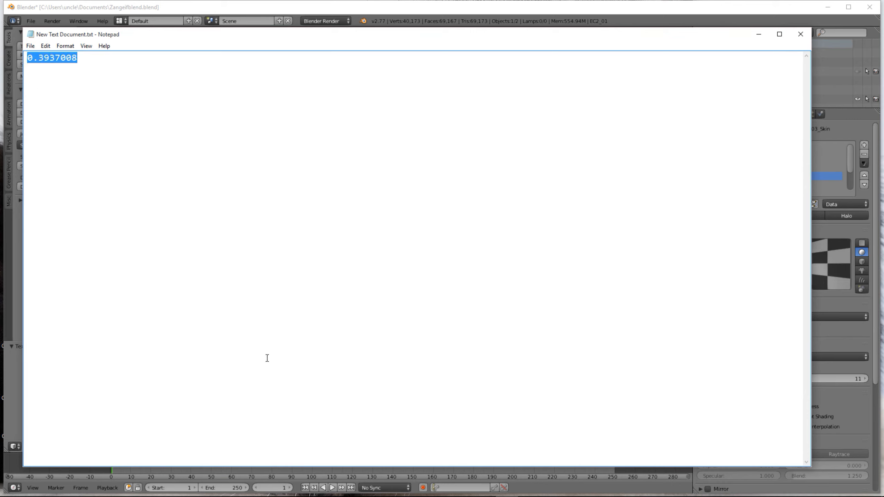